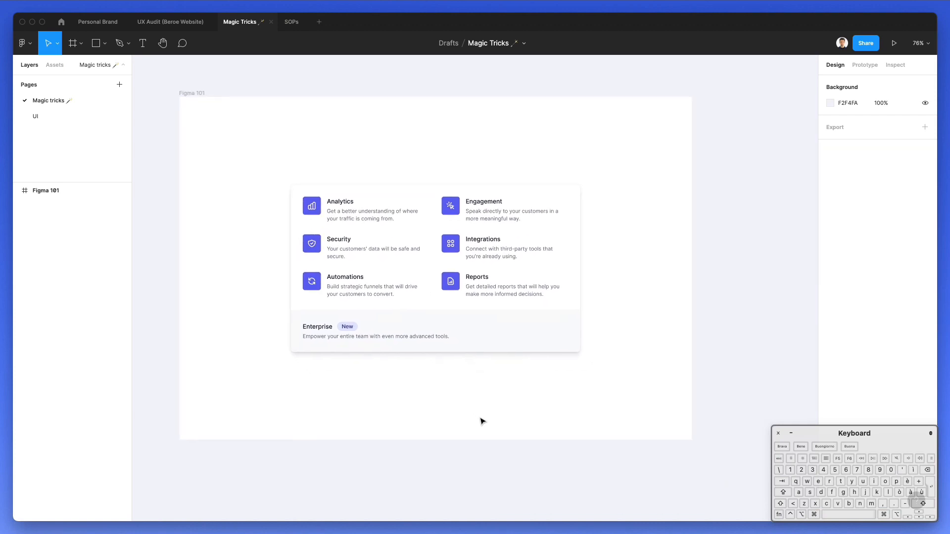
- Paste a copy of the flyout menu, place it on the canvas beyond the Figma 101 frame's right edge, and delete it
{"action": "left_click", "coordinate": [412, 246]}
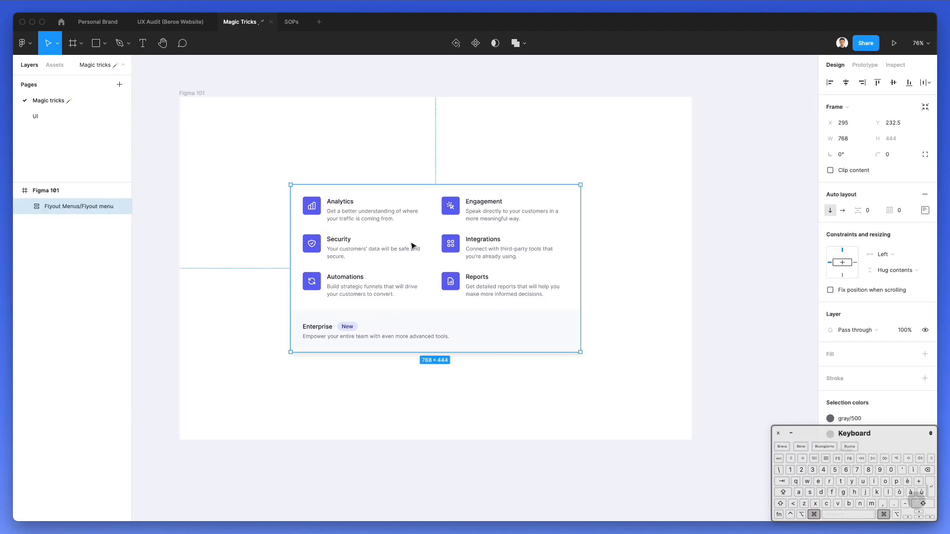
{"action": "key", "text": "super+v"}
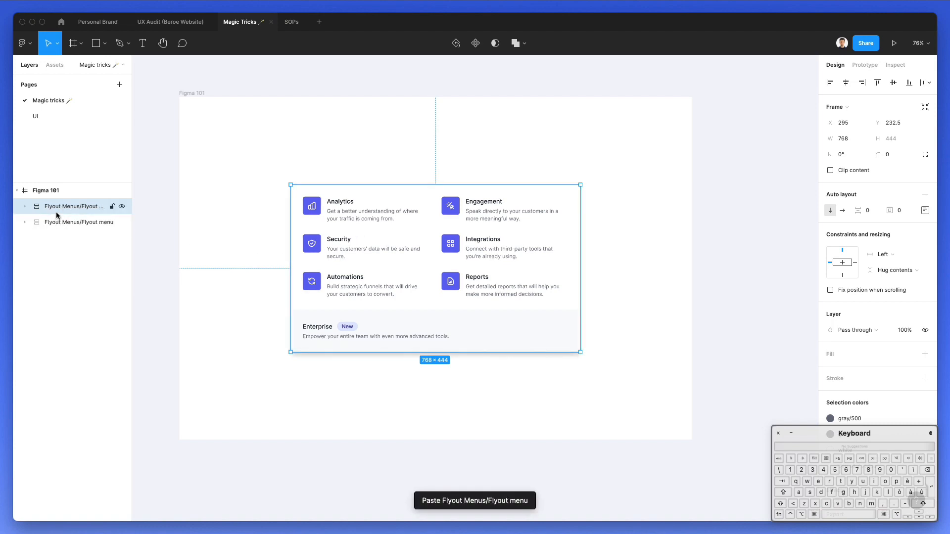
{"action": "left_click_drag", "start_coordinate": [423, 233], "coordinate": [787, 238]}
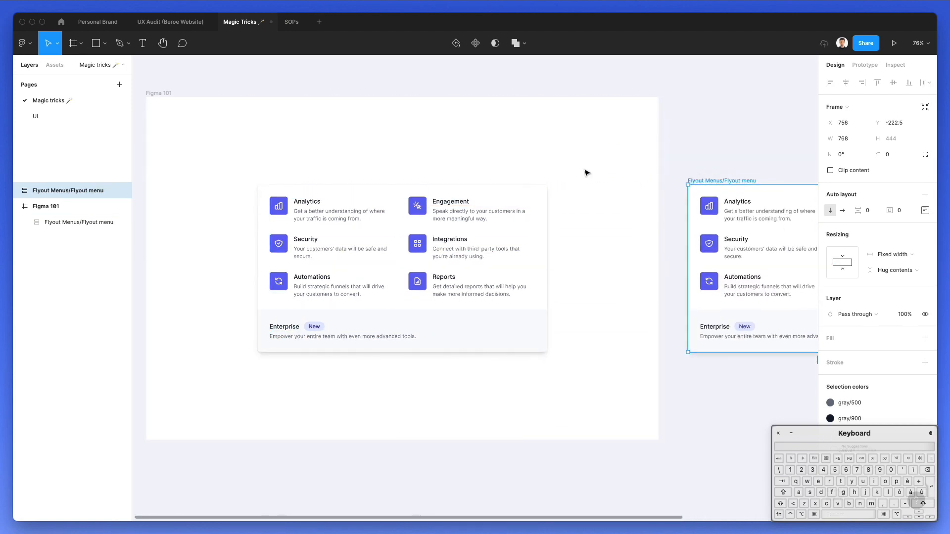
{"action": "key", "text": "Delete"}
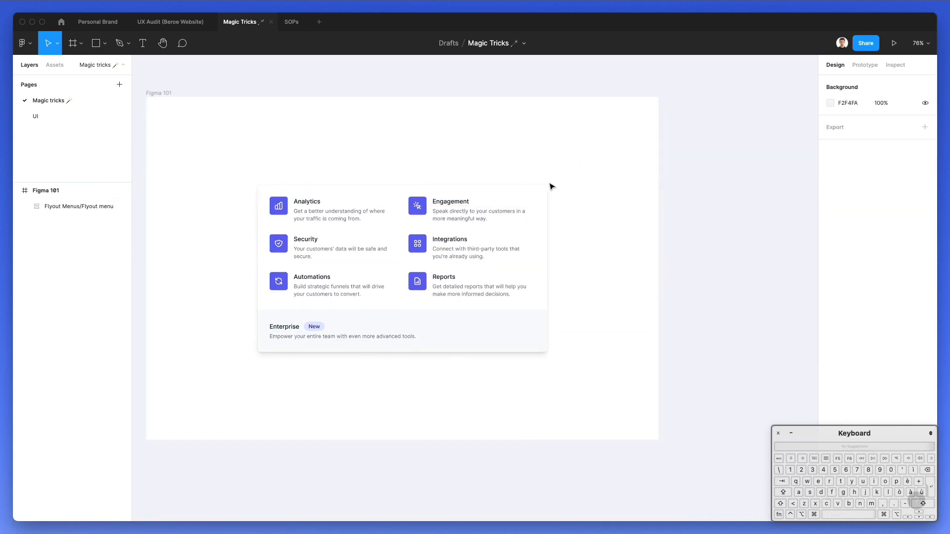
- Duplicate the flyout menu in place, move the duplicate out to the right of the Figma 101 frame, and delete it
{"action": "scroll", "coordinate": [552, 187], "scroll_direction": "down", "scroll_amount": 2}
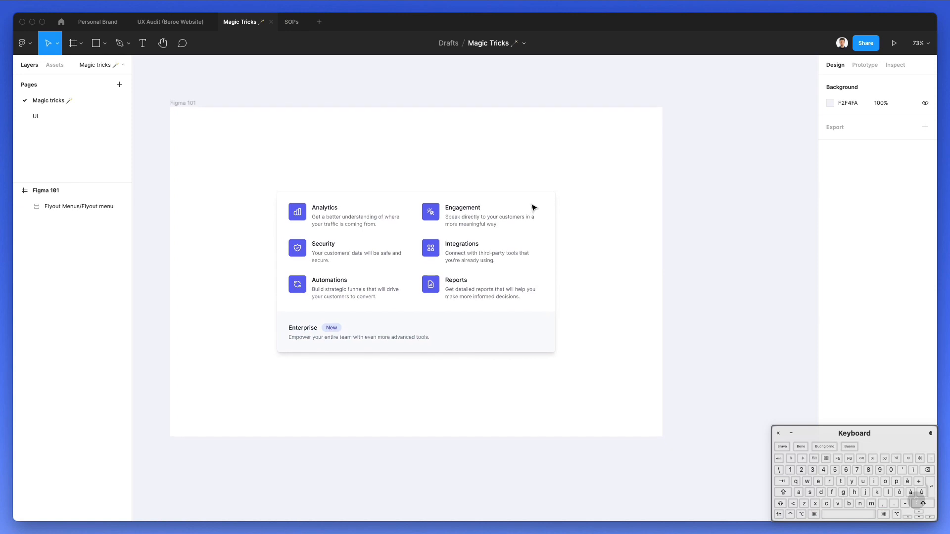
{"action": "scroll", "coordinate": [534, 208], "scroll_direction": "up", "scroll_amount": 1}
{"action": "scroll", "coordinate": [526, 193], "scroll_direction": "right", "scroll_amount": 3}
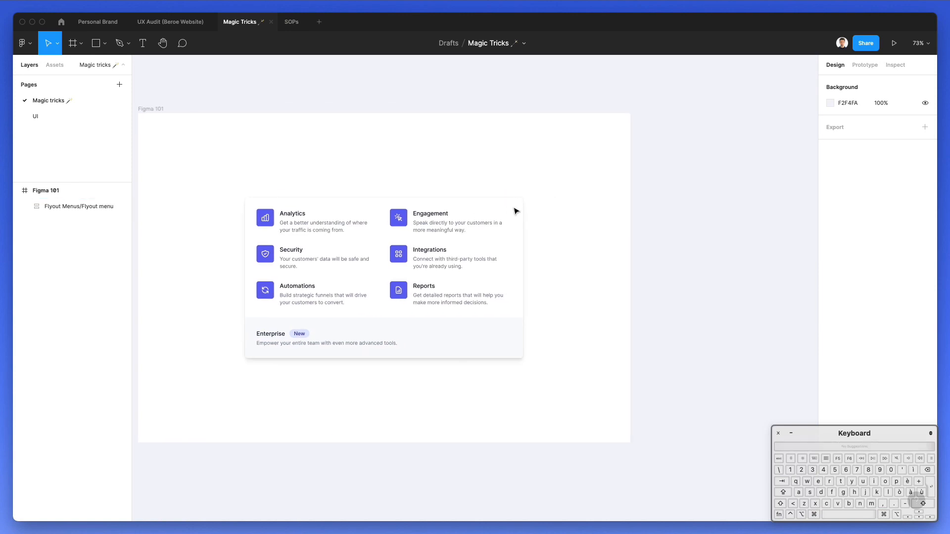
{"action": "left_click", "coordinate": [386, 235]}
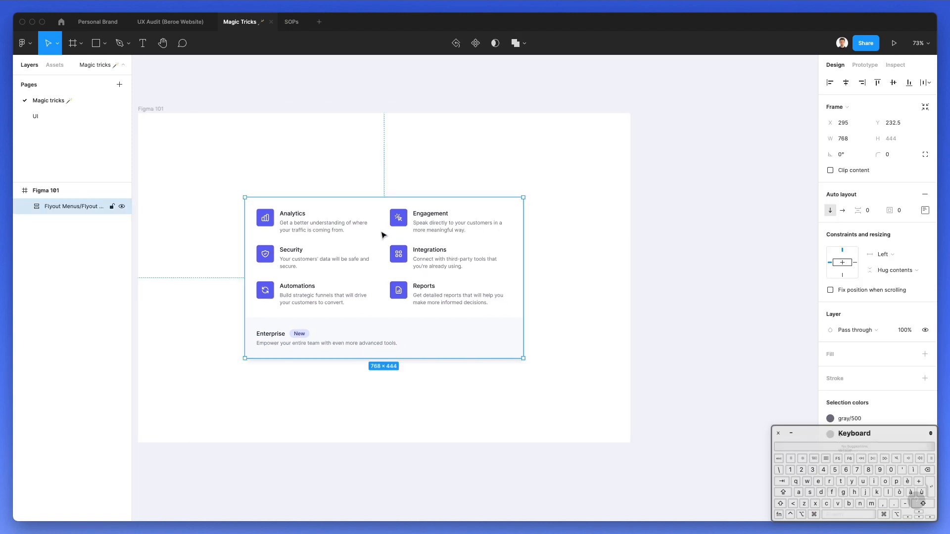
{"action": "key", "text": "super+d"}
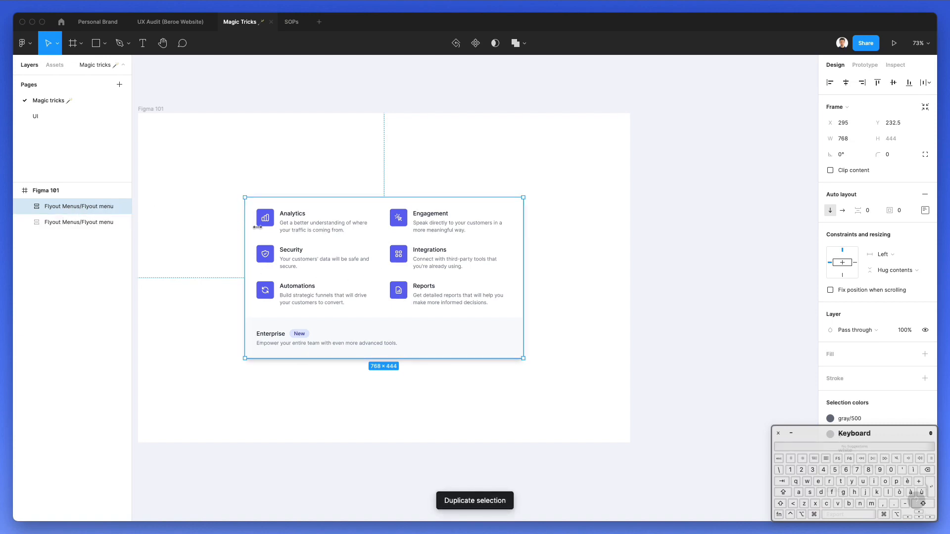
{"action": "left_click_drag", "start_coordinate": [335, 234], "coordinate": [742, 240]}
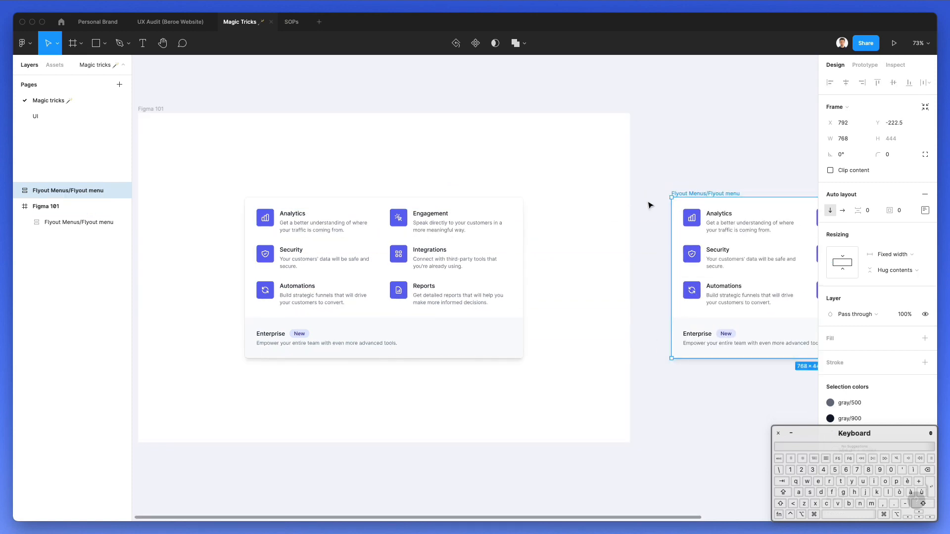
{"action": "scroll", "coordinate": [649, 204], "scroll_direction": "right", "scroll_amount": 3}
{"action": "key", "text": "BackSpace"}
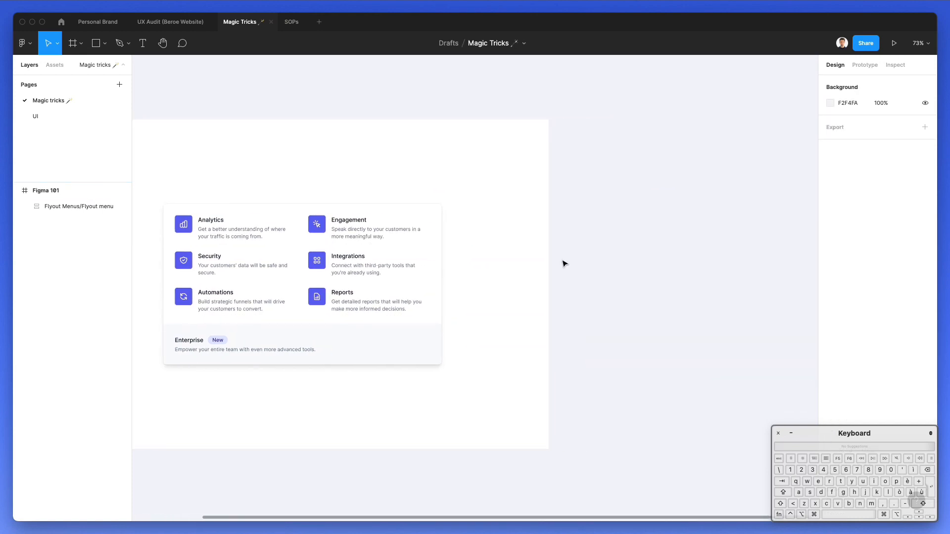
- Pull a copy of the flyout menu straight off the original to the canvas right of the frame, and delete it
{"action": "scroll", "coordinate": [318, 266], "scroll_direction": "left", "scroll_amount": 3}
{"action": "scroll", "coordinate": [432, 255], "scroll_direction": "down", "scroll_amount": 1}
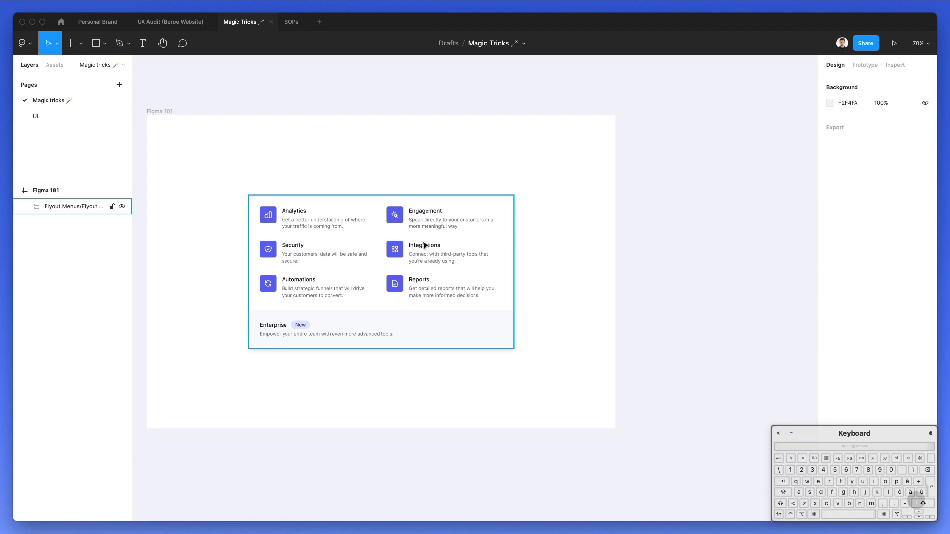
{"action": "left_click_drag", "start_coordinate": [339, 256], "coordinate": [636, 221]}
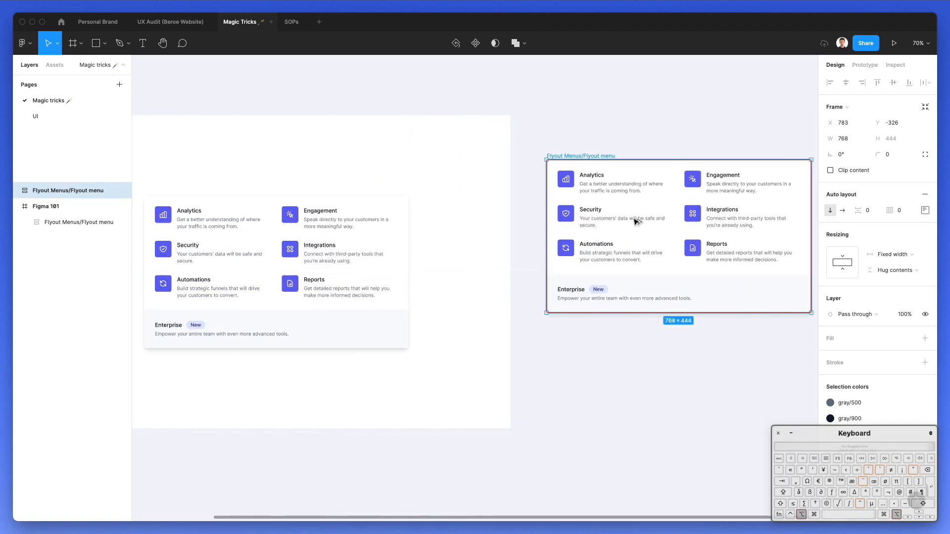
{"action": "key", "text": "BackSpace"}
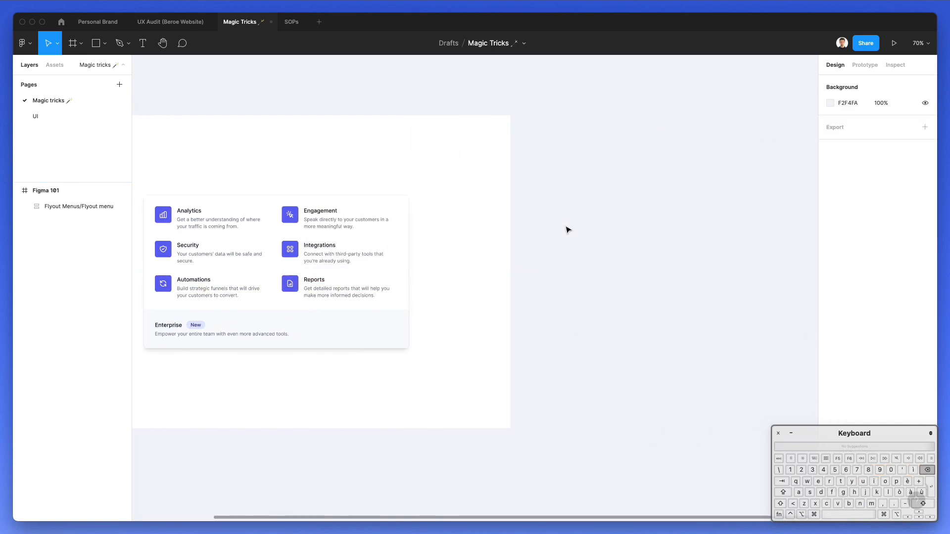
- Move the flyout menu out of the Figma 101 frame onto the empty canvas to its right
{"action": "scroll", "coordinate": [568, 231], "scroll_direction": "down", "scroll_amount": 2}
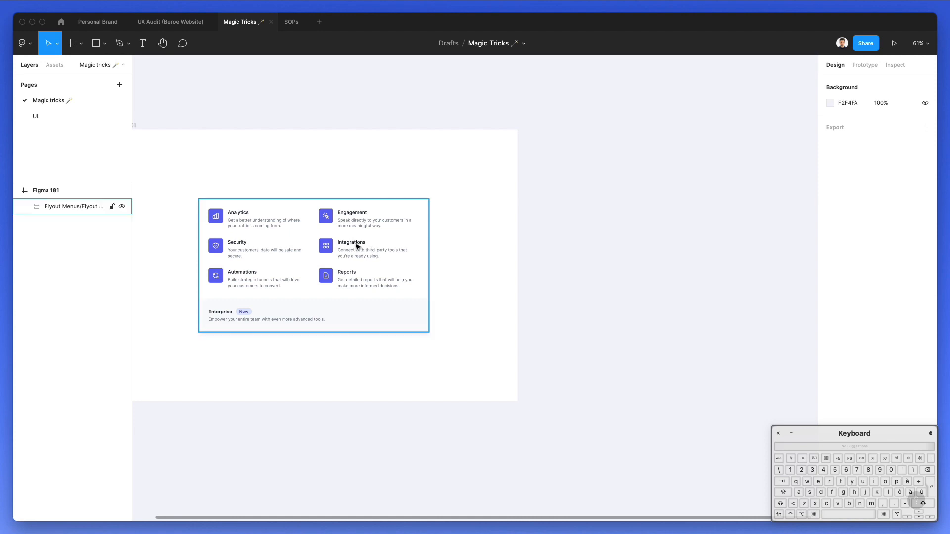
{"action": "left_click_drag", "start_coordinate": [290, 250], "coordinate": [651, 239]}
{"action": "scroll", "coordinate": [650, 239], "scroll_direction": "right", "scroll_amount": 3}
{"action": "scroll", "coordinate": [581, 234], "scroll_direction": "right", "scroll_amount": 5}
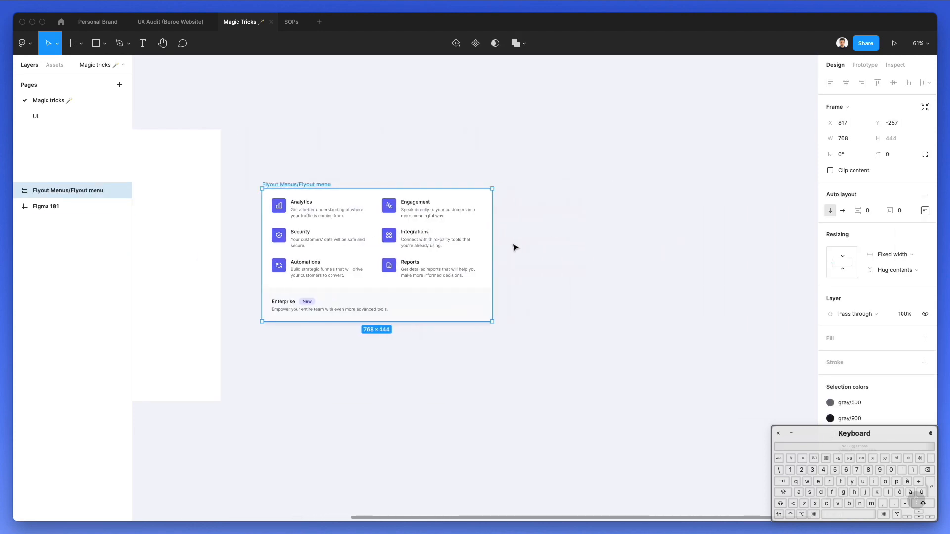
- Copy the flyout menu to its right and repeat the duplication to form an evenly spaced row of six
{"action": "left_click_drag", "start_coordinate": [377, 241], "coordinate": [628, 246]}
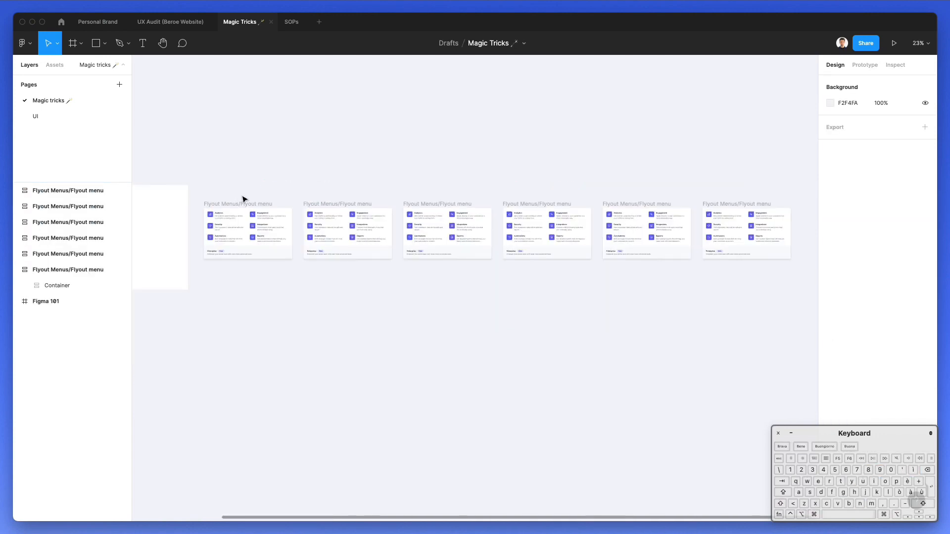
{"action": "scroll", "coordinate": [242, 199], "scroll_direction": "up", "scroll_amount": 2}
{"action": "scroll", "coordinate": [240, 203], "scroll_direction": "down", "scroll_amount": 3}
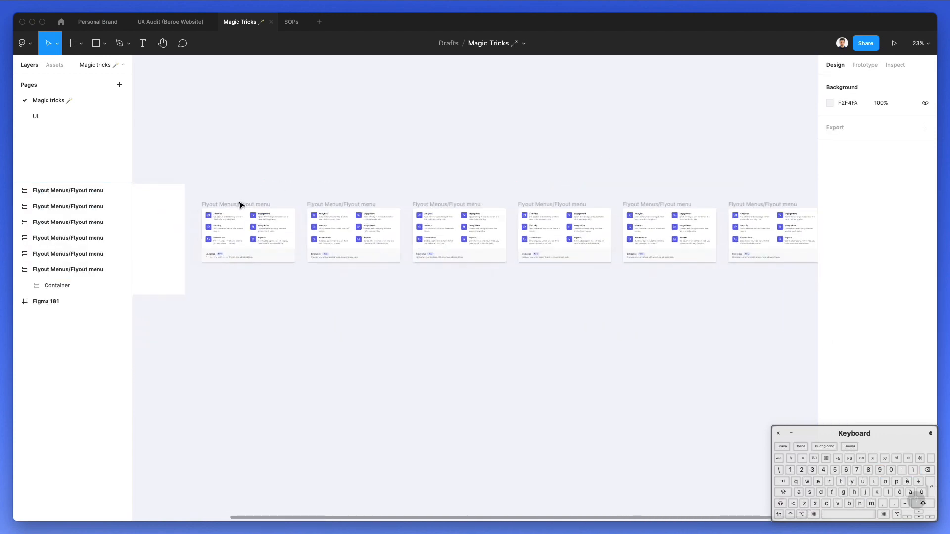
{"action": "scroll", "coordinate": [238, 206], "scroll_direction": "up", "scroll_amount": 5}
{"action": "scroll", "coordinate": [238, 209], "scroll_direction": "up", "scroll_amount": 2}
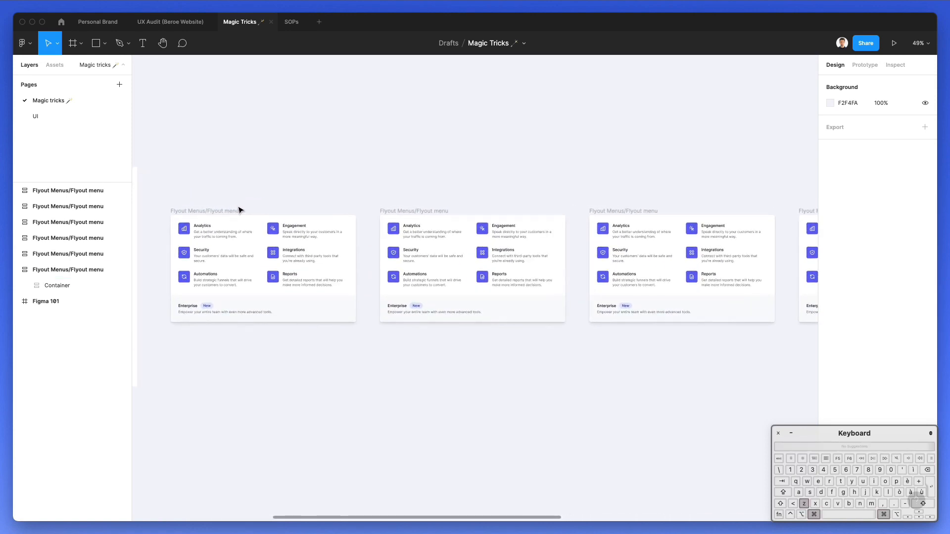
- Undo the repeated duplications until only one flyout menu remains on the canvas
{"action": "key", "text": "super+z"}
{"action": "key", "text": "super+z"}
{"action": "key", "text": "super+z"}
{"action": "key", "text": "super+z"}
{"action": "key", "text": "super+z"}
{"action": "key", "text": "super+z"}
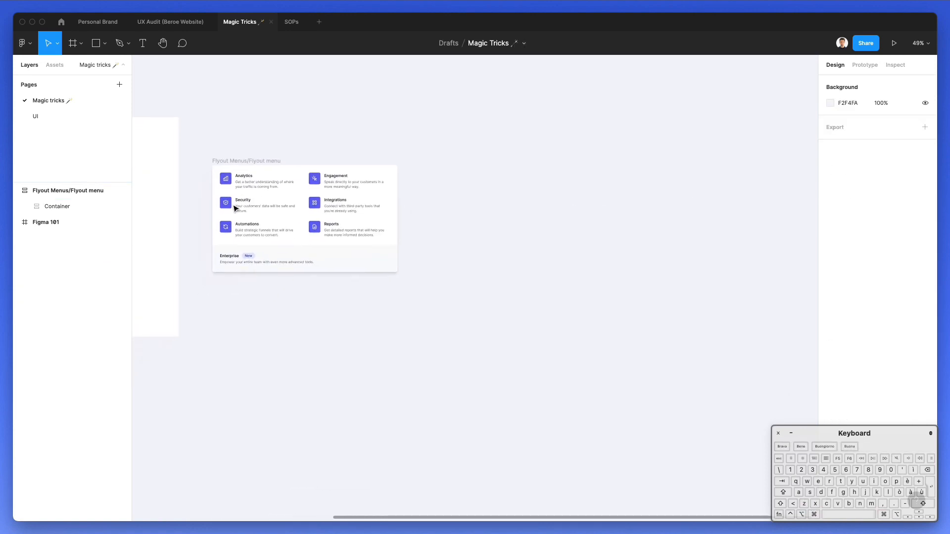
- Copy the flyout menu below itself with a 72 px gap and repeat the duplication to form a column of four
{"action": "scroll", "coordinate": [277, 177], "scroll_direction": "left", "scroll_amount": 2}
{"action": "scroll", "coordinate": [277, 177], "scroll_direction": "down", "scroll_amount": 1}
{"action": "left_click_drag", "start_coordinate": [339, 162], "coordinate": [326, 286]}
{"action": "scroll", "coordinate": [271, 235], "scroll_direction": "up", "scroll_amount": 2}
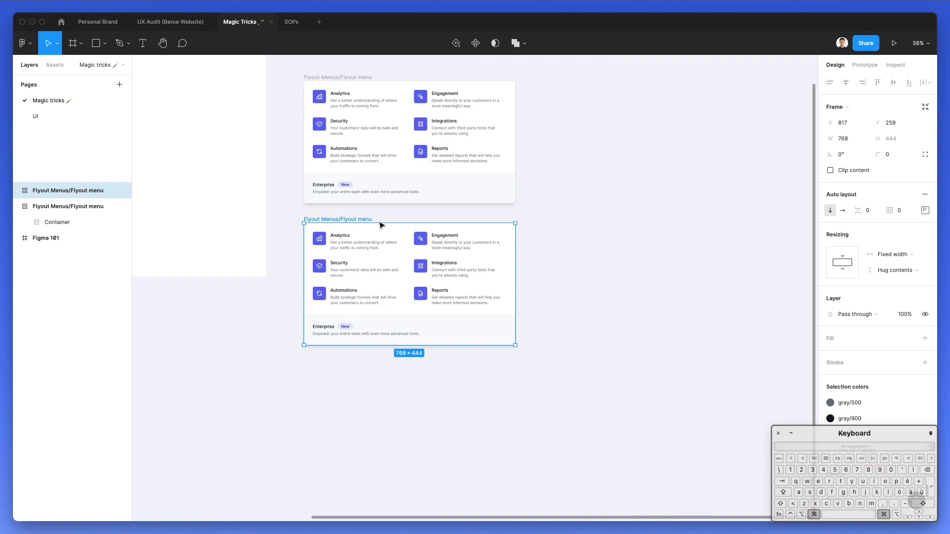
{"action": "key", "text": "super+d"}
{"action": "key", "text": "super+d"}
{"action": "scroll", "coordinate": [381, 226], "scroll_direction": "down", "scroll_amount": 5}
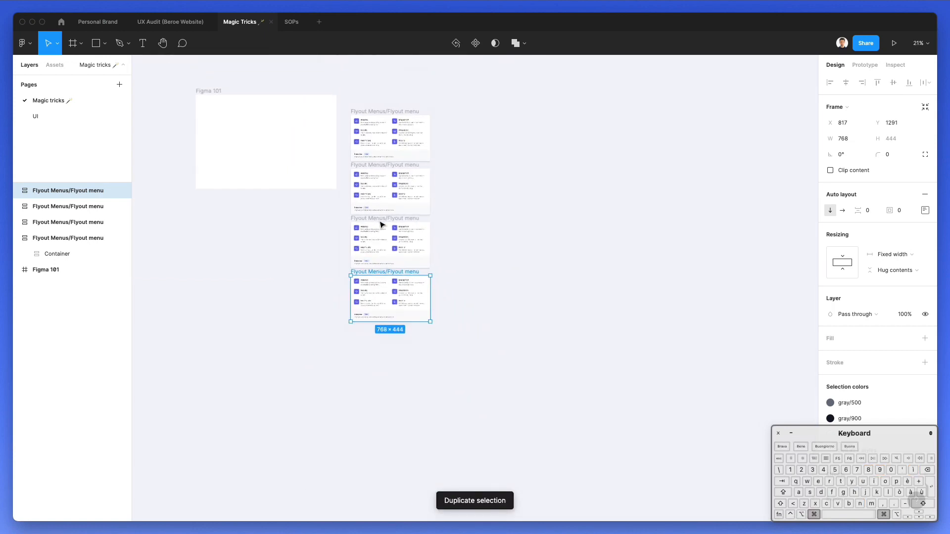
- Copy the lowest flyout menu diagonally up and to the right, and repeat that duplication twice
{"action": "left_click_drag", "start_coordinate": [405, 312], "coordinate": [494, 261]}
{"action": "key", "text": "super+d"}
{"action": "key", "text": "super+d"}
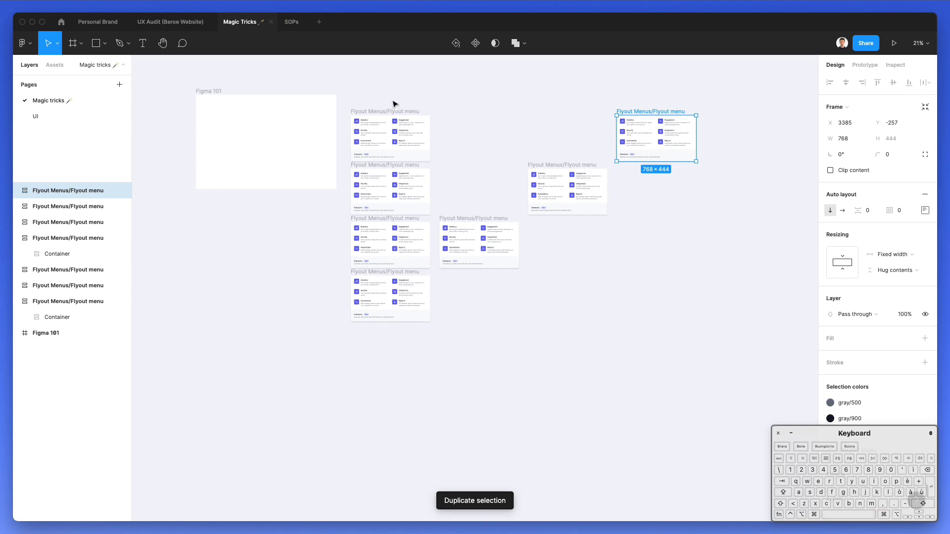
- Delete the diagonal flyout menu copies and the column of four flyout menus with their contents
{"action": "left_click_drag", "start_coordinate": [372, 89], "coordinate": [745, 317]}
{"action": "key", "text": "Delete"}
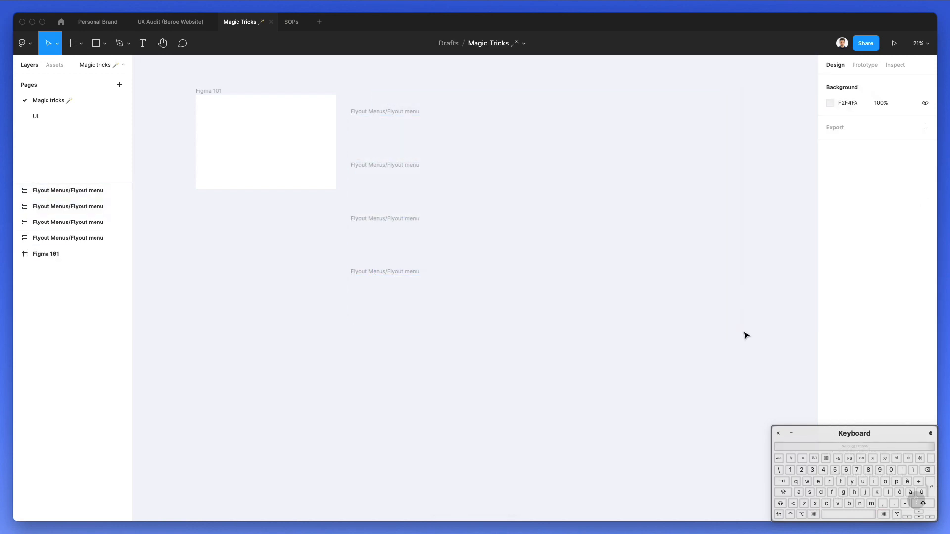
{"action": "left_click_drag", "start_coordinate": [612, 318], "coordinate": [341, 99]}
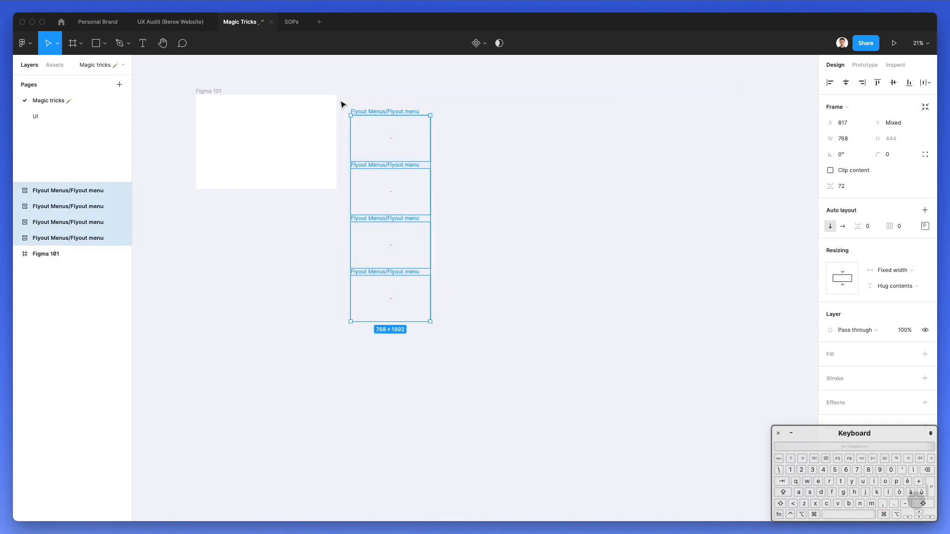
{"action": "key", "text": "Delete"}
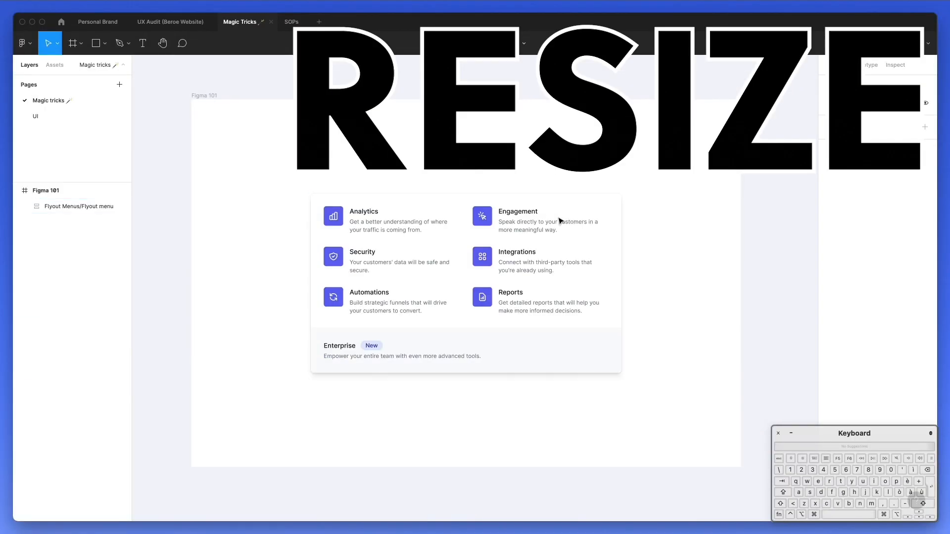
- Try enlarging the flyout menu in the Figma 101 frame from its upper-right corner, undo it, and resize from the left and top edges
{"action": "left_click", "coordinate": [559, 217]}
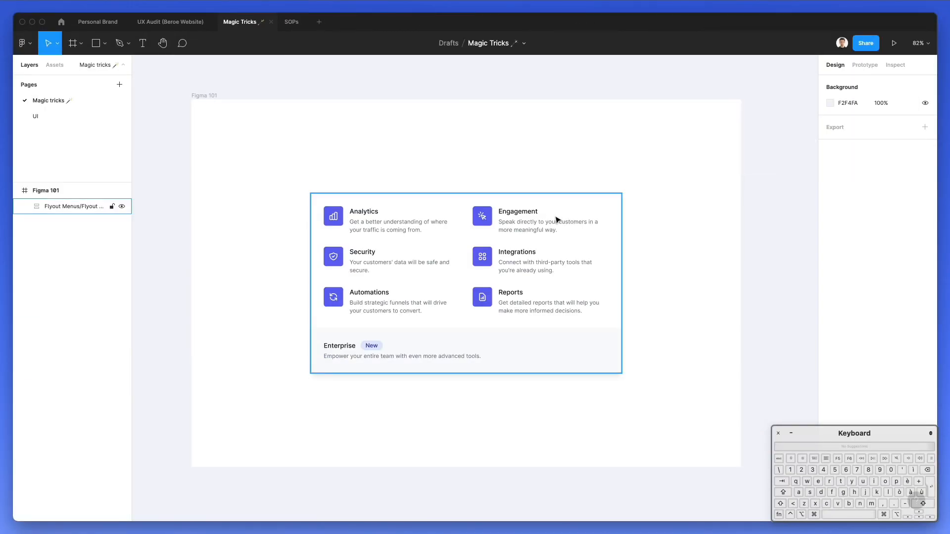
{"action": "mouse_move", "coordinate": [624, 194]}
{"action": "left_mouse_down"}
{"action": "mouse_move", "coordinate": [587, 294]}
{"action": "mouse_move", "coordinate": [496, 214]}
{"action": "mouse_move", "coordinate": [636, 163]}
{"action": "mouse_move", "coordinate": [758, 266]}
{"action": "mouse_move", "coordinate": [689, 163]}
{"action": "mouse_move", "coordinate": [619, 206]}
{"action": "mouse_move", "coordinate": [730, 193]}
{"action": "mouse_move", "coordinate": [673, 205]}
{"action": "mouse_move", "coordinate": [590, 147]}
{"action": "mouse_move", "coordinate": [613, 171]}
{"action": "mouse_move", "coordinate": [597, 174]}
{"action": "mouse_move", "coordinate": [627, 193]}
{"action": "left_mouse_up"}
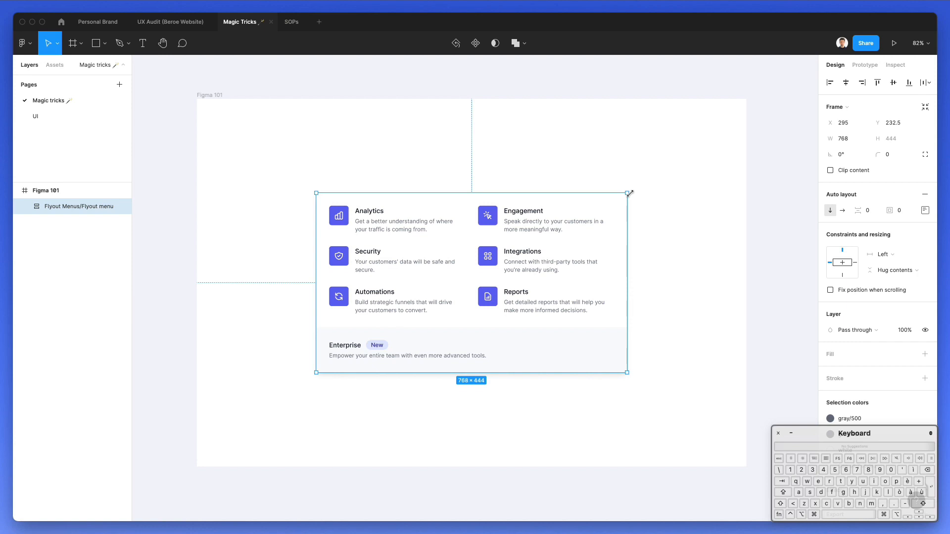
{"action": "left_click_drag", "start_coordinate": [626, 194], "coordinate": [659, 149]}
{"action": "key", "text": "super+z"}
{"action": "left_click_drag", "start_coordinate": [315, 267], "coordinate": [282, 272]}
{"action": "left_click_drag", "start_coordinate": [435, 193], "coordinate": [437, 229]}
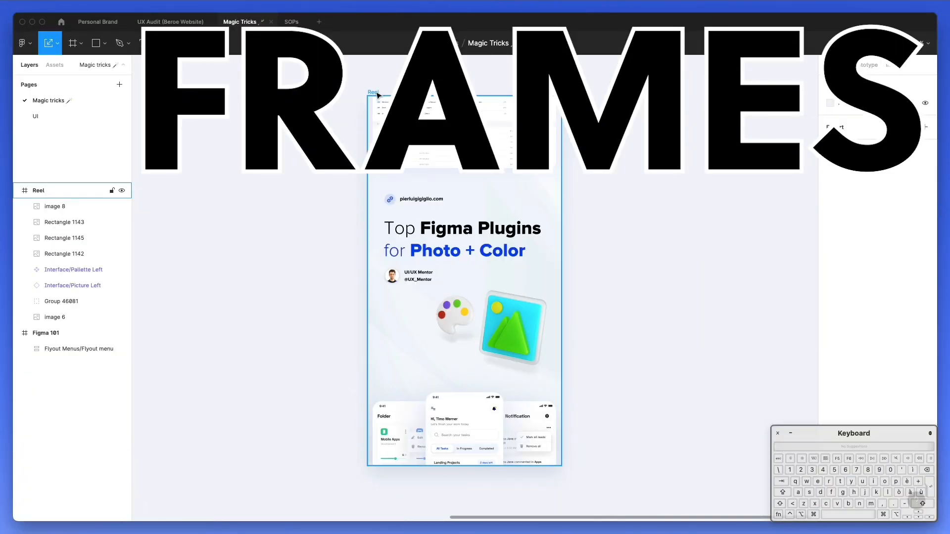
- Select the Reel frame and try resizing it from its right and bottom edges
{"action": "left_click", "coordinate": [373, 92]}
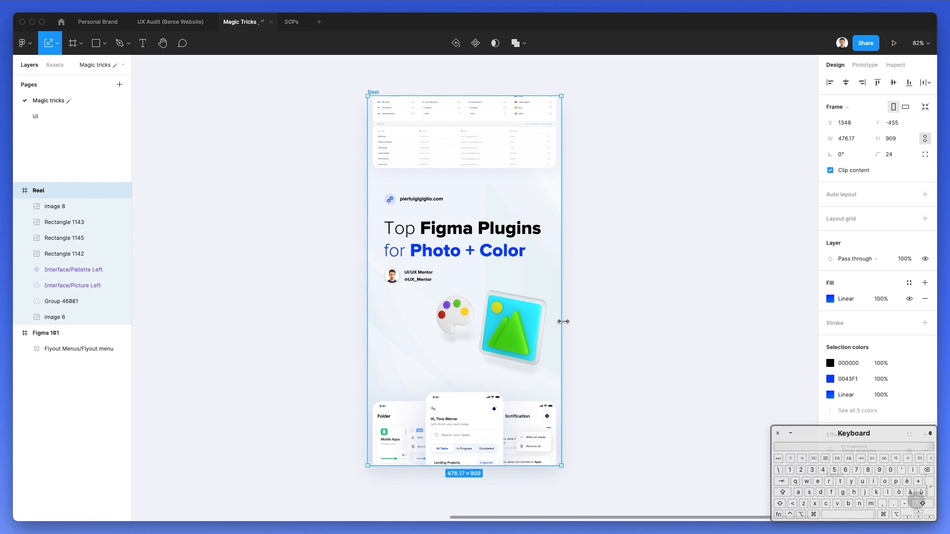
{"action": "mouse_move", "coordinate": [563, 321]}
{"action": "left_mouse_down"}
{"action": "mouse_move", "coordinate": [780, 322]}
{"action": "mouse_move", "coordinate": [517, 321]}
{"action": "mouse_move", "coordinate": [596, 322]}
{"action": "mouse_move", "coordinate": [561, 321]}
{"action": "left_mouse_up"}
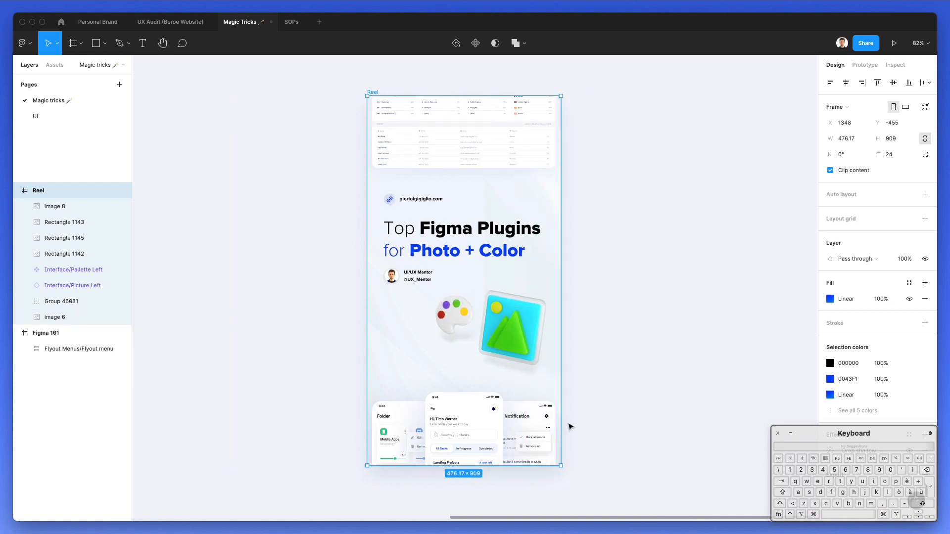
{"action": "mouse_move", "coordinate": [528, 466]}
{"action": "left_mouse_down"}
{"action": "mouse_move", "coordinate": [527, 514]}
{"action": "mouse_move", "coordinate": [527, 442]}
{"action": "mouse_move", "coordinate": [528, 466]}
{"action": "left_mouse_up"}
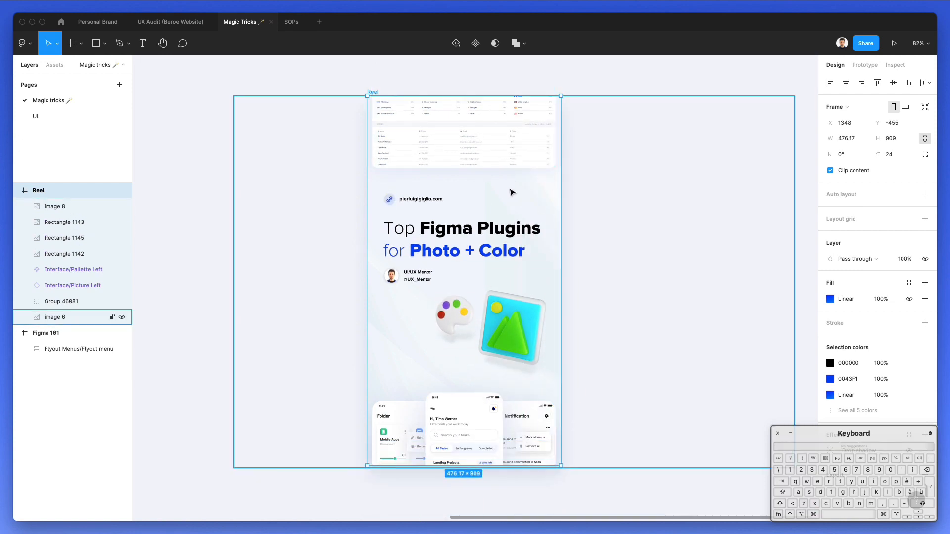
- Enlarge the Reel frame to 999 × 1142 from its lower-right corner without scaling its contents, and undo the resize
{"action": "scroll", "coordinate": [488, 281], "scroll_direction": "down", "scroll_amount": 3}
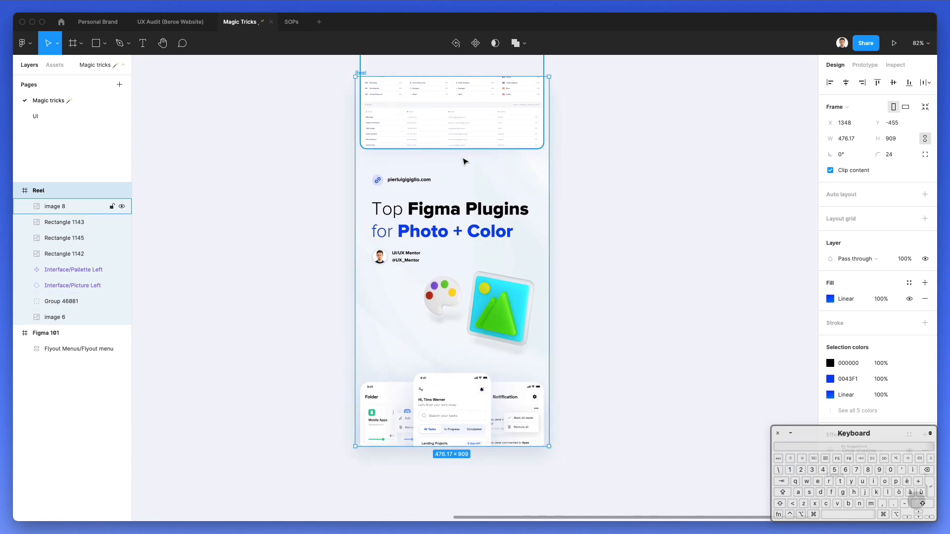
{"action": "scroll", "coordinate": [492, 346], "scroll_direction": "down", "scroll_amount": 3}
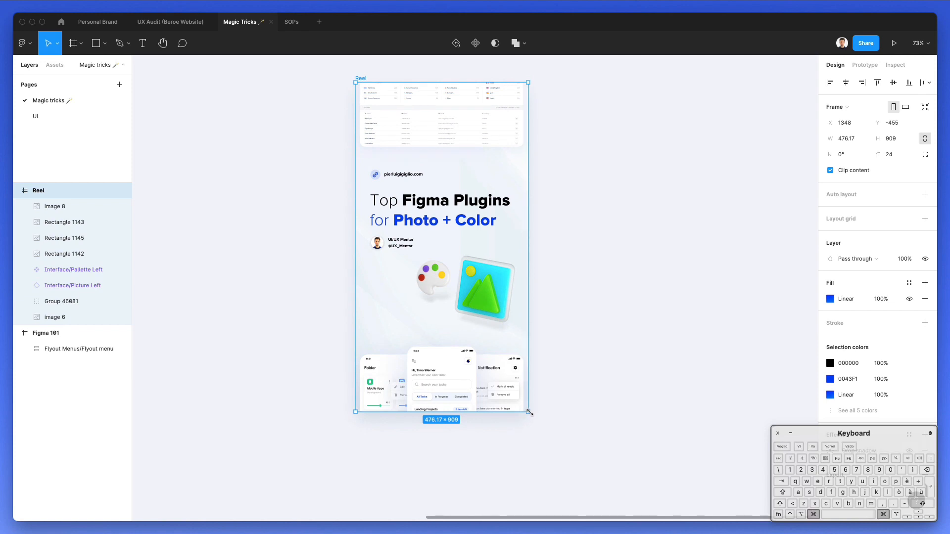
{"action": "left_click_drag", "start_coordinate": [529, 412], "coordinate": [703, 419]}
{"action": "scroll", "coordinate": [470, 99], "scroll_direction": "up", "scroll_amount": 2}
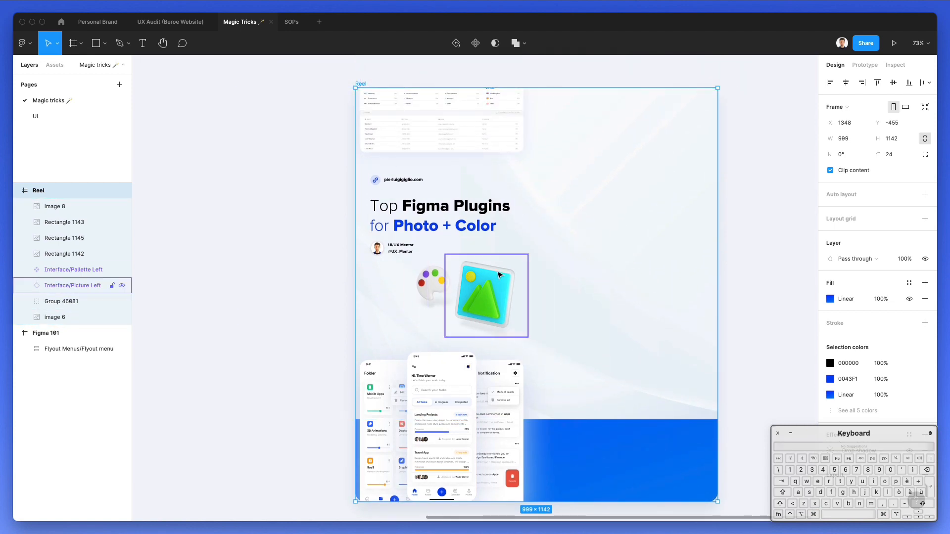
{"action": "key", "text": "super+z"}
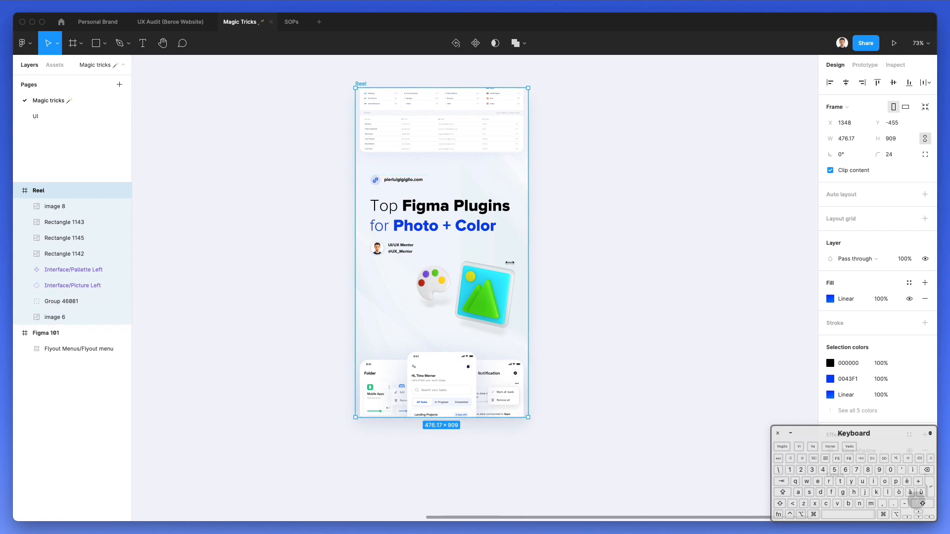
{"action": "scroll", "coordinate": [484, 249], "scroll_direction": "up", "scroll_amount": 2}
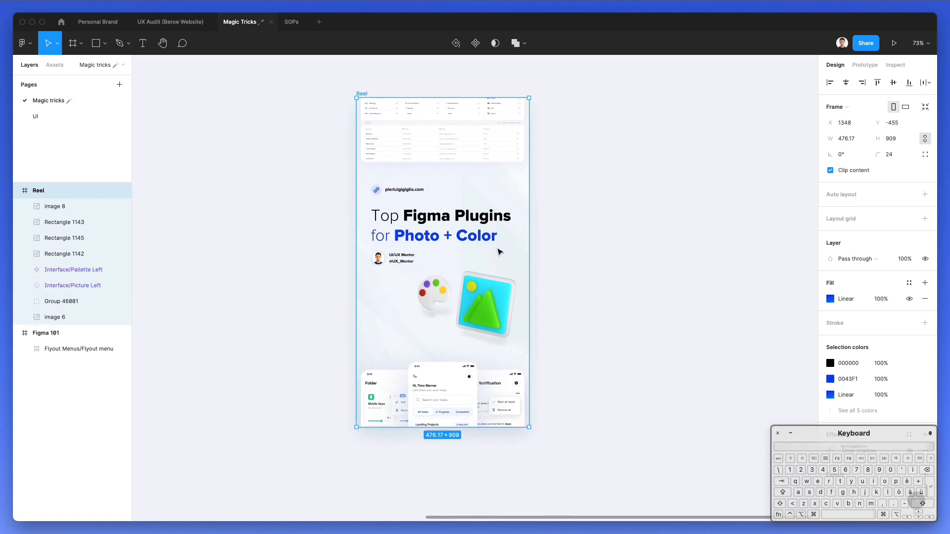
{"action": "scroll", "coordinate": [484, 248], "scroll_direction": "up", "scroll_amount": 2}
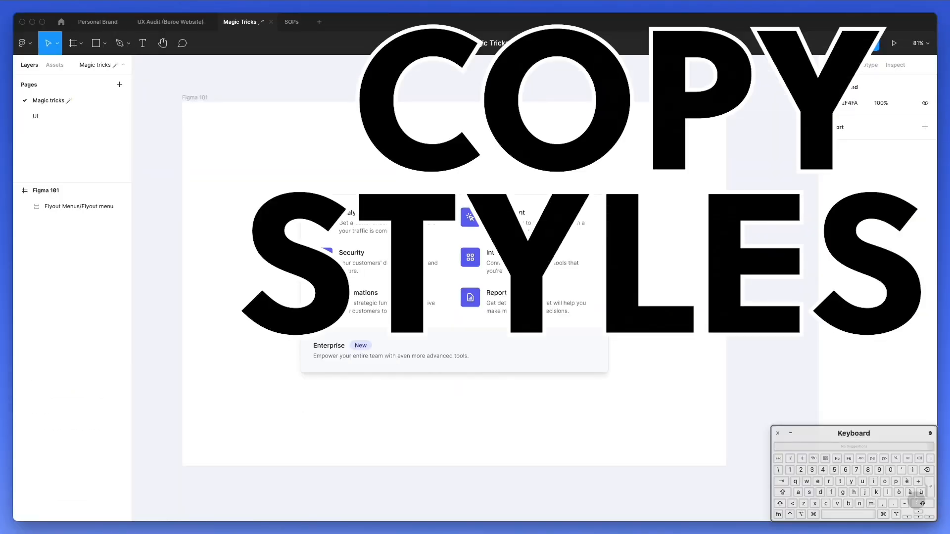
- Draw a rectangle about 73 × 68 above the flyout menu and apply the copied style of the Analytics icon tile to it
{"action": "mouse_move", "coordinate": [297, 133]}
{"action": "left_mouse_down"}
{"action": "mouse_move", "coordinate": [350, 165]}
{"action": "mouse_move", "coordinate": [325, 170]}
{"action": "mouse_move", "coordinate": [325, 160]}
{"action": "left_mouse_up"}
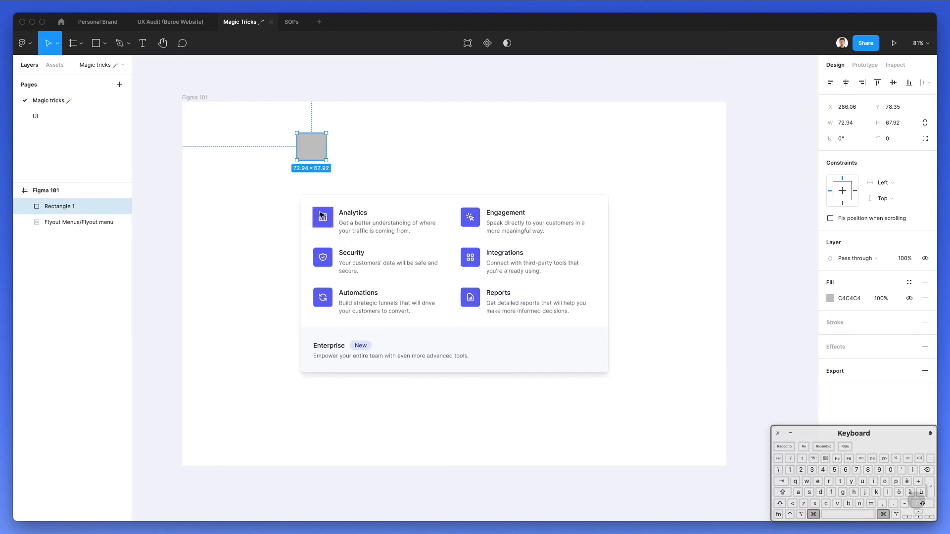
{"action": "scroll", "coordinate": [322, 216], "scroll_direction": "up", "scroll_amount": 2}
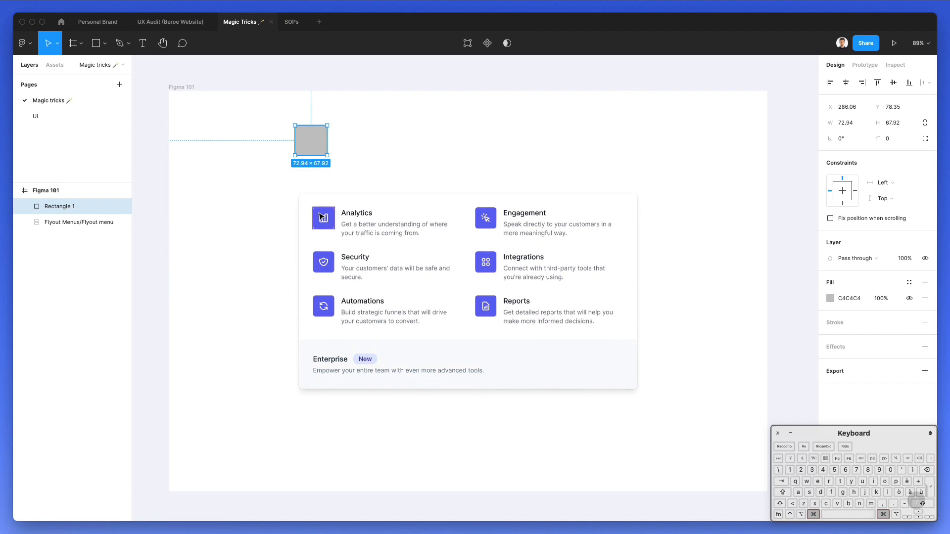
{"action": "left_click", "coordinate": [322, 216], "text": "super"}
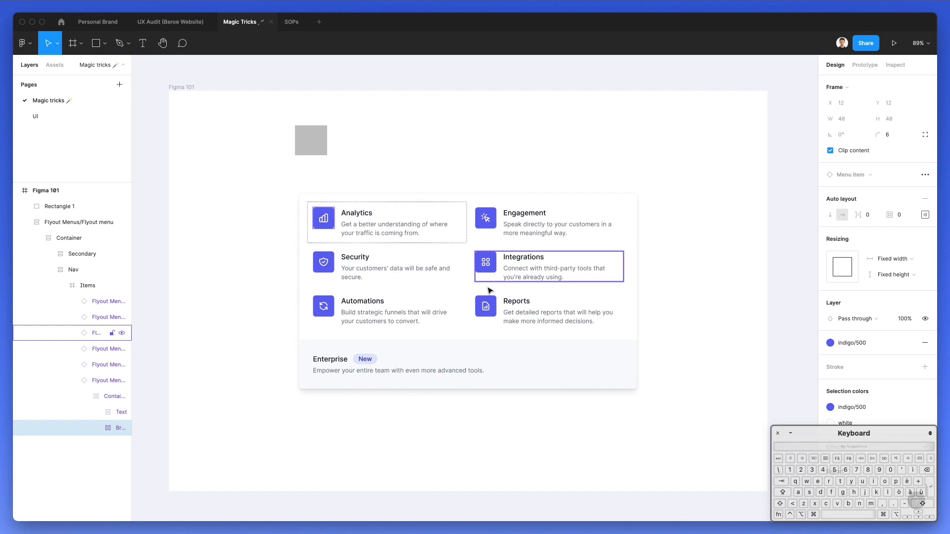
{"action": "key", "text": "super+alt"}
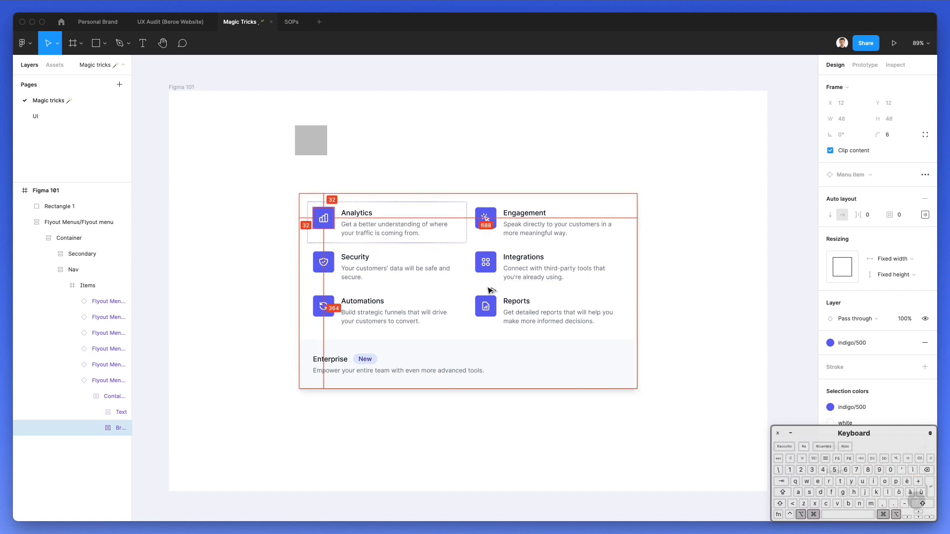
{"action": "left_click", "coordinate": [314, 141]}
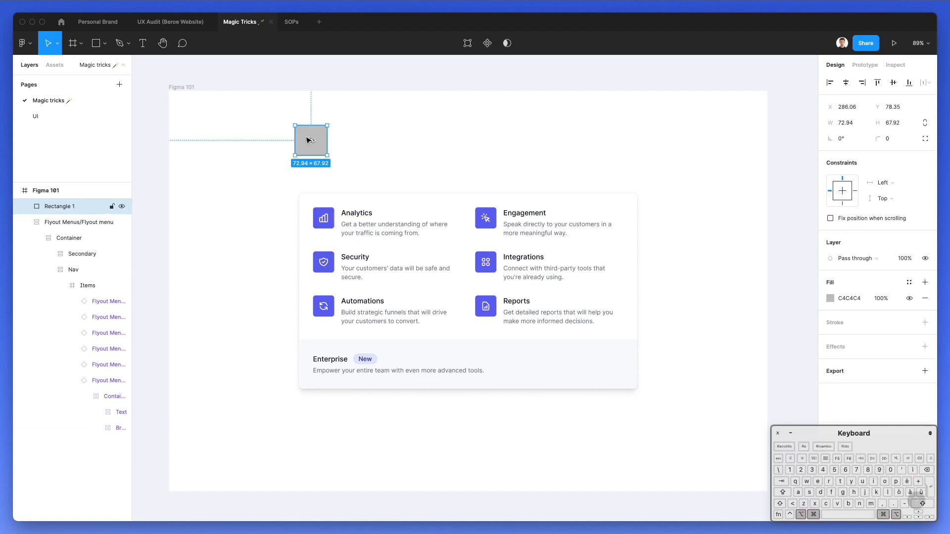
{"action": "key", "text": "super+alt+v"}
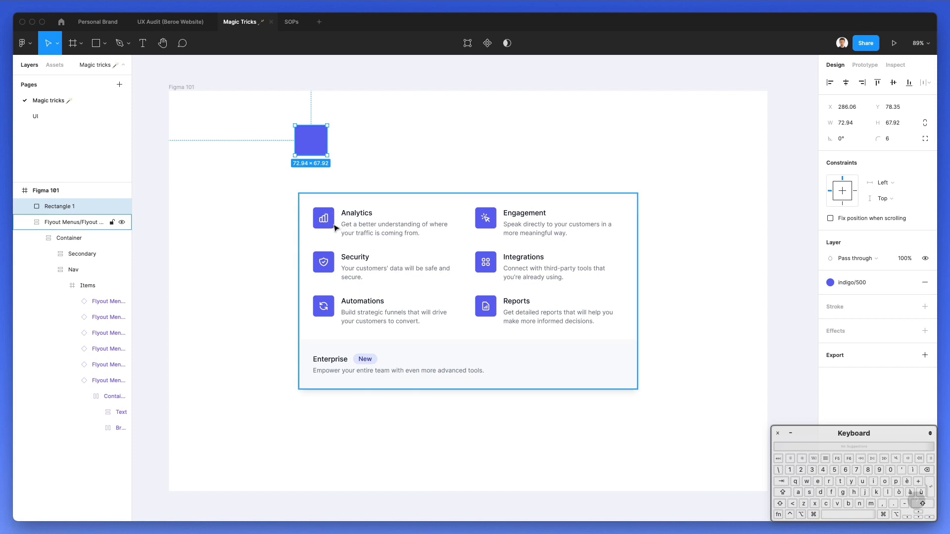
{"action": "left_click", "coordinate": [372, 143]}
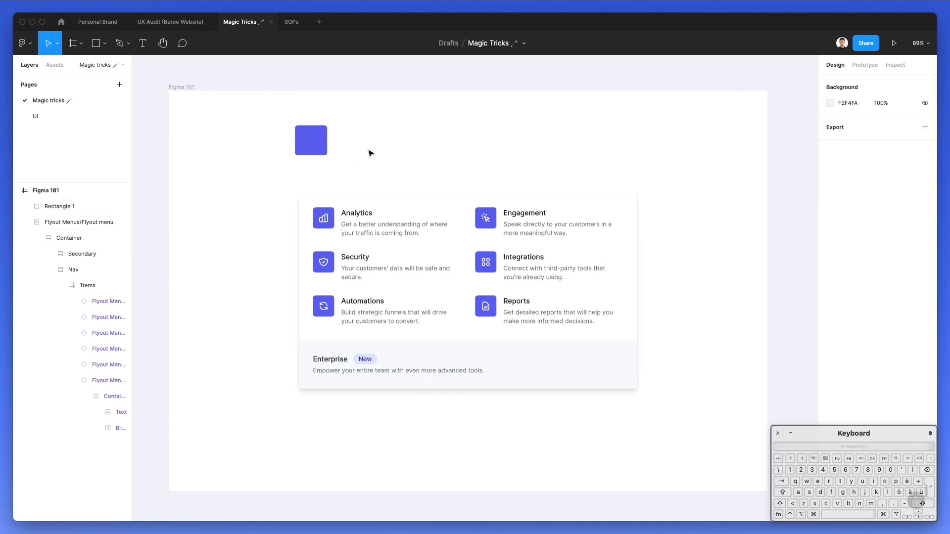
- Add a text layer reading "Text" beside the indigo rectangle and scale it up to about 89 × 50
{"action": "left_click", "coordinate": [341, 144]}
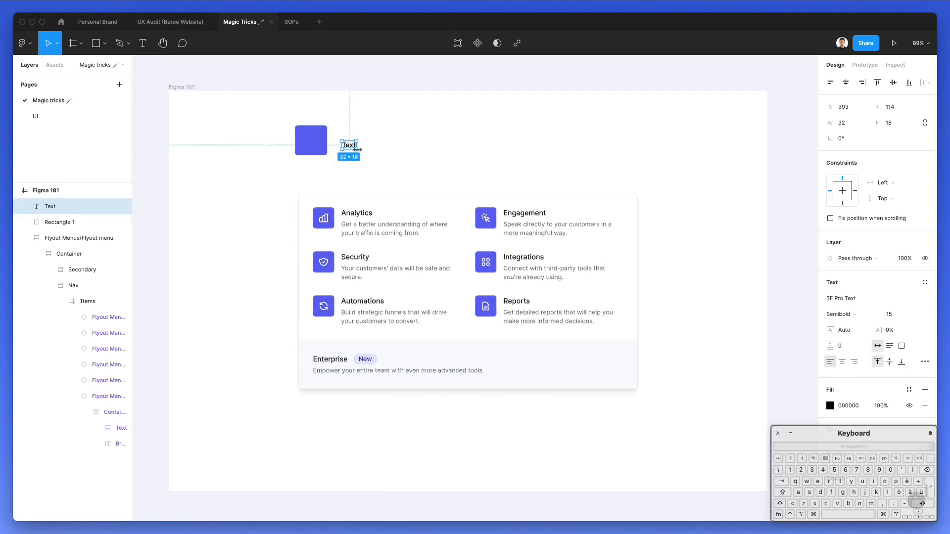
{"action": "key", "text": "k"}
{"action": "mouse_move", "coordinate": [358, 147]}
{"action": "left_mouse_down"}
{"action": "mouse_move", "coordinate": [382, 144]}
{"action": "mouse_move", "coordinate": [367, 147]}
{"action": "left_mouse_up"}
{"action": "left_click", "coordinate": [422, 129]}
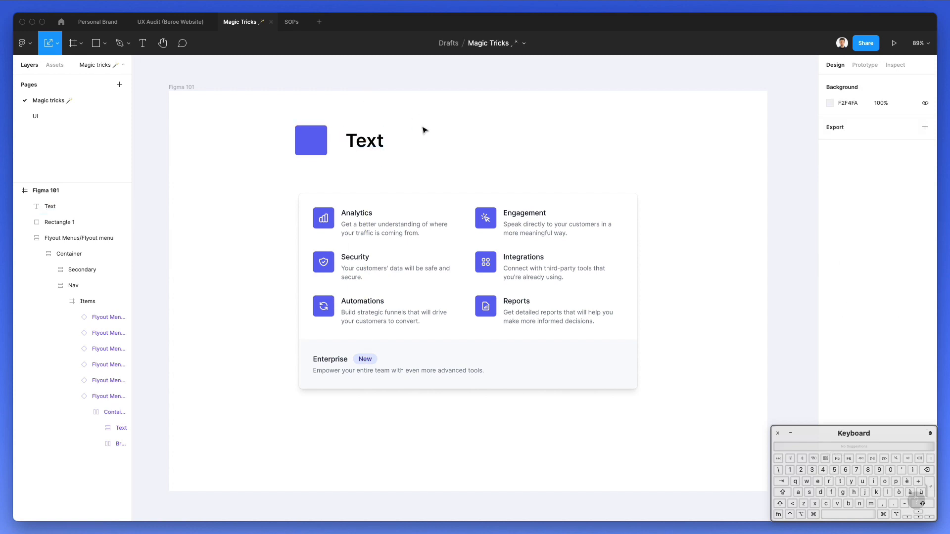
- Copy the properties of the Analytics heading and paste them onto the "Text" layer beside the rectangle
{"action": "left_click", "coordinate": [359, 217], "text": "super"}
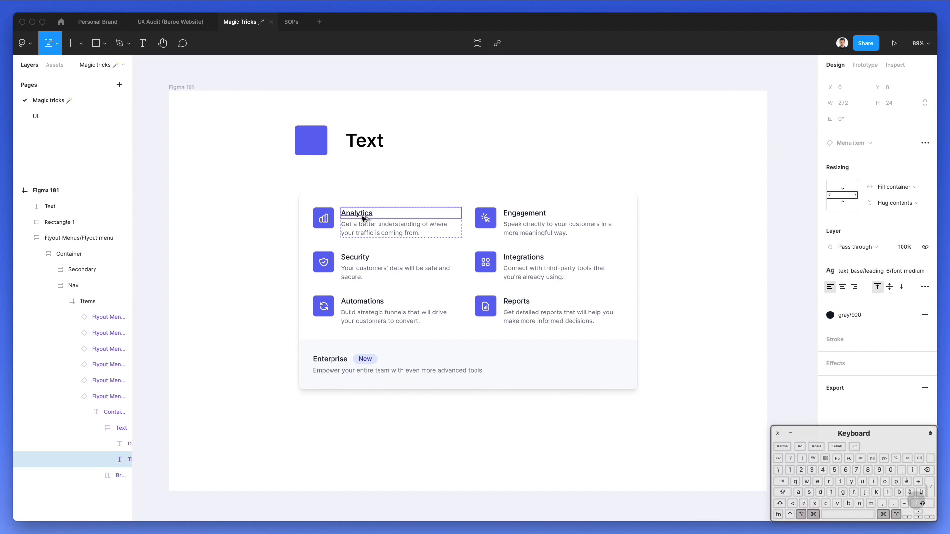
{"action": "left_click", "coordinate": [361, 143]}
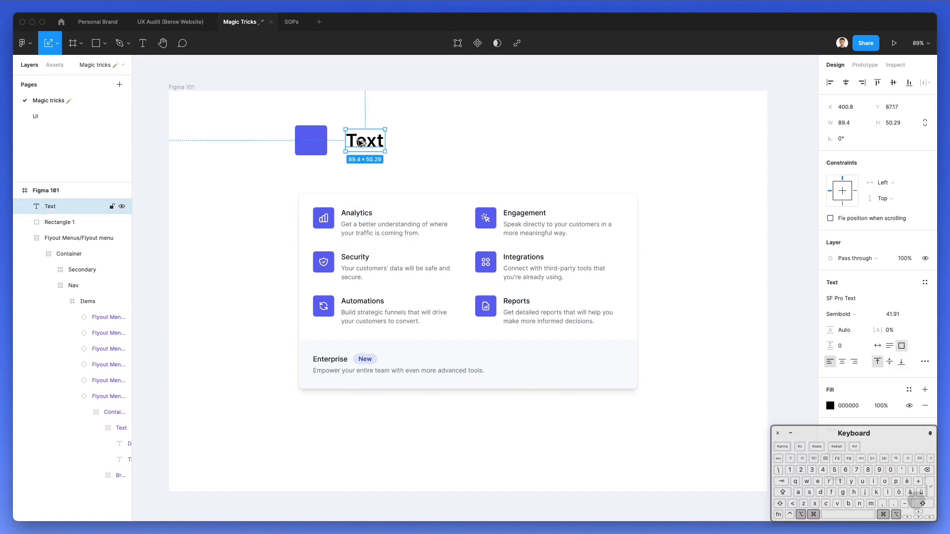
{"action": "key", "text": "alt+super+v"}
{"action": "left_click", "coordinate": [375, 138]}
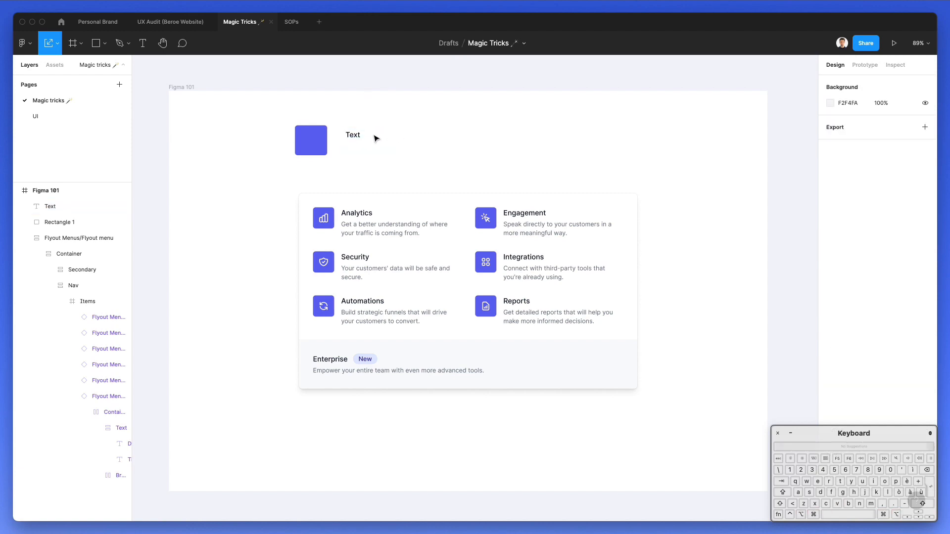
- Duplicate the "Text" layer to its right and apply the copied properties of the Analytics description to the duplicate
{"action": "left_click", "coordinate": [360, 140]}
{"action": "left_click_drag", "start_coordinate": [361, 141], "coordinate": [447, 144]}
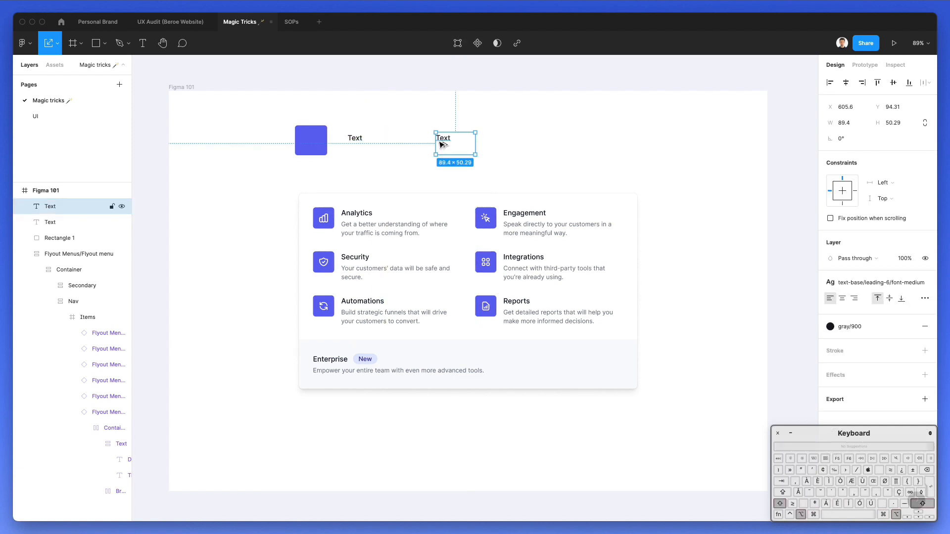
{"action": "left_click", "coordinate": [358, 232], "text": "super"}
{"action": "key", "text": "alt+super+c"}
{"action": "left_click", "coordinate": [443, 141]}
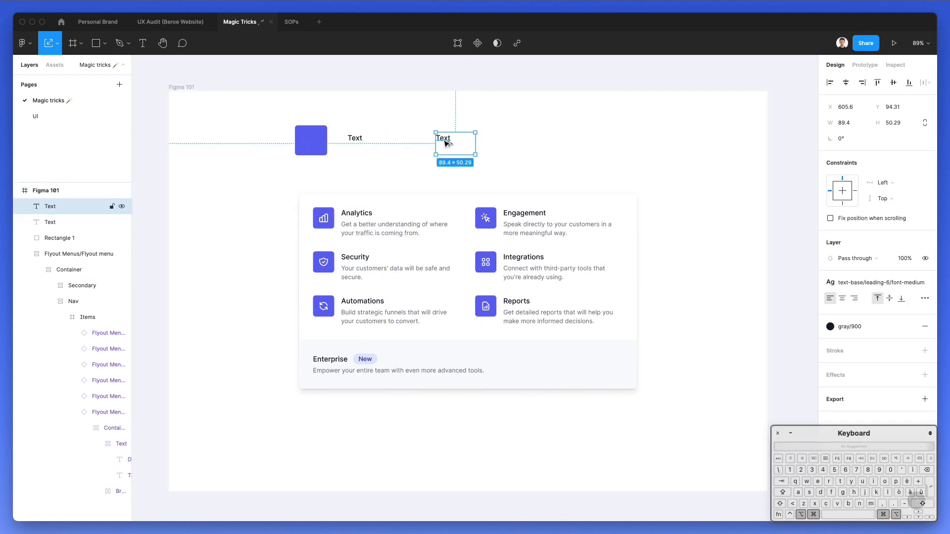
{"action": "key", "text": "alt+super+v"}
{"action": "left_click", "coordinate": [518, 144]}
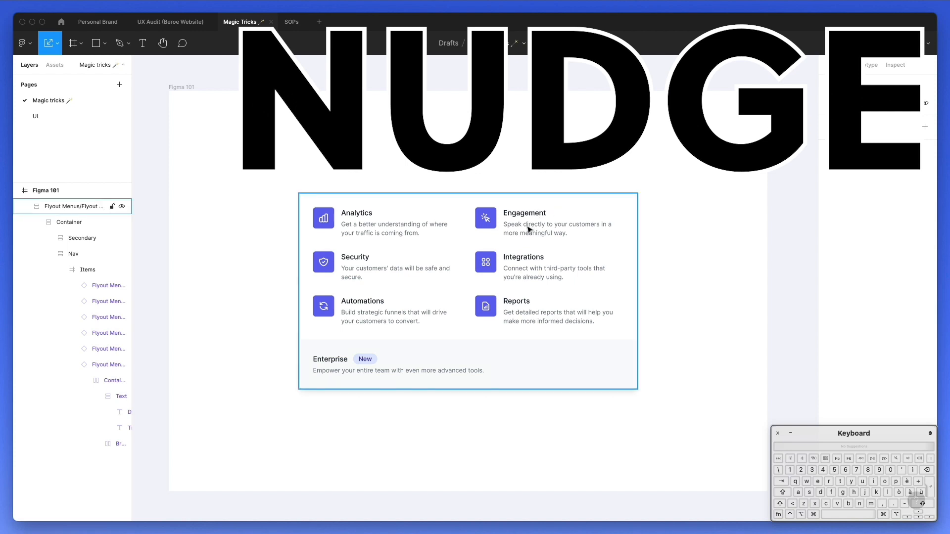
- Select the flyout menu and nudge it left in 1-pixel increments to about X 260
{"action": "left_click", "coordinate": [529, 229]}
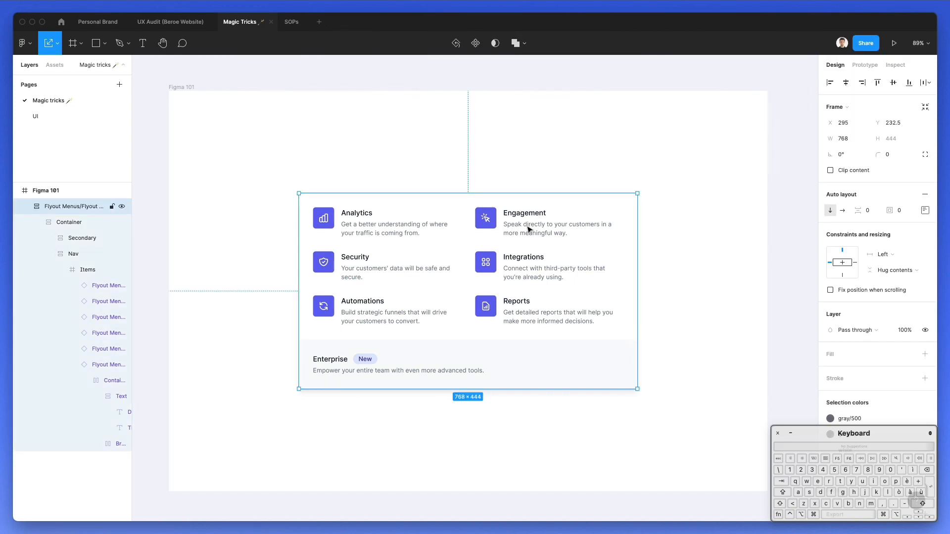
{"action": "key", "text": "Left"}
{"action": "key", "text": "Left"}
{"action": "key", "text": "Left"}
{"action": "key", "text": "Left"}
{"action": "key", "text": "Left"}
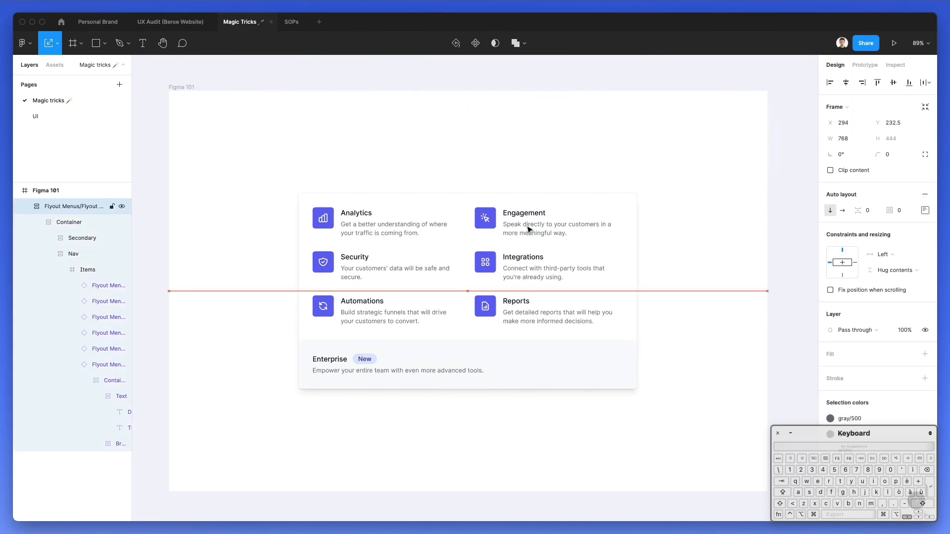
{"action": "key", "text": "Left"}
{"action": "key", "text": "Left"}
{"action": "key", "text": "Left"}
{"action": "key", "text": "Left"}
{"action": "key", "text": "Left"}
{"action": "key", "text": "Left"}
{"action": "key", "text": "Left"}
{"action": "key", "text": "Left"}
{"action": "key", "text": "Left"}
{"action": "key", "text": "Left"}
{"action": "key", "text": "Left"}
{"action": "key", "text": "Left"}
{"action": "key", "text": "Left"}
{"action": "key", "text": "Left"}
{"action": "key", "text": "Left"}
{"action": "key", "text": "Left"}
{"action": "key", "text": "Left"}
{"action": "key", "text": "Left"}
{"action": "key", "text": "Left"}
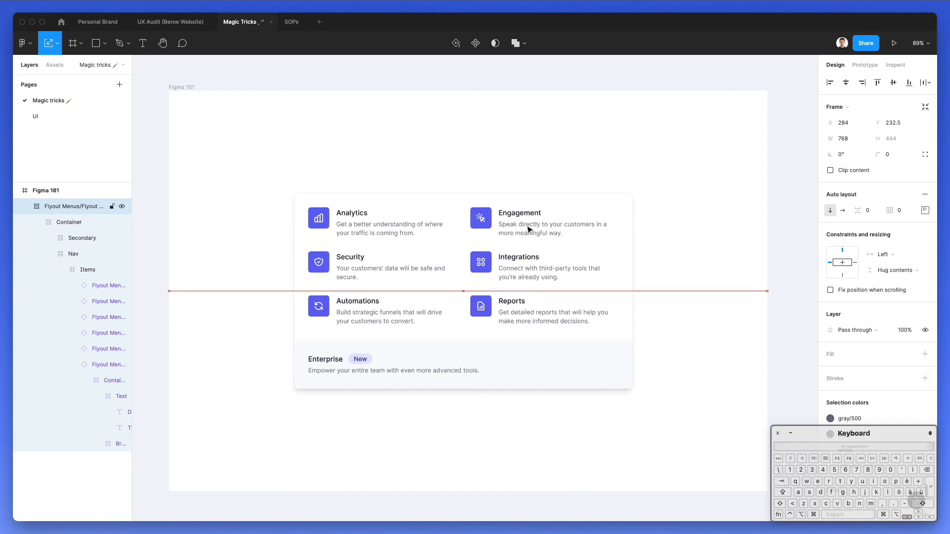
{"action": "scroll", "coordinate": [529, 230], "scroll_direction": "up", "scroll_amount": 1}
{"action": "scroll", "coordinate": [529, 229], "scroll_direction": "up", "scroll_amount": 2}
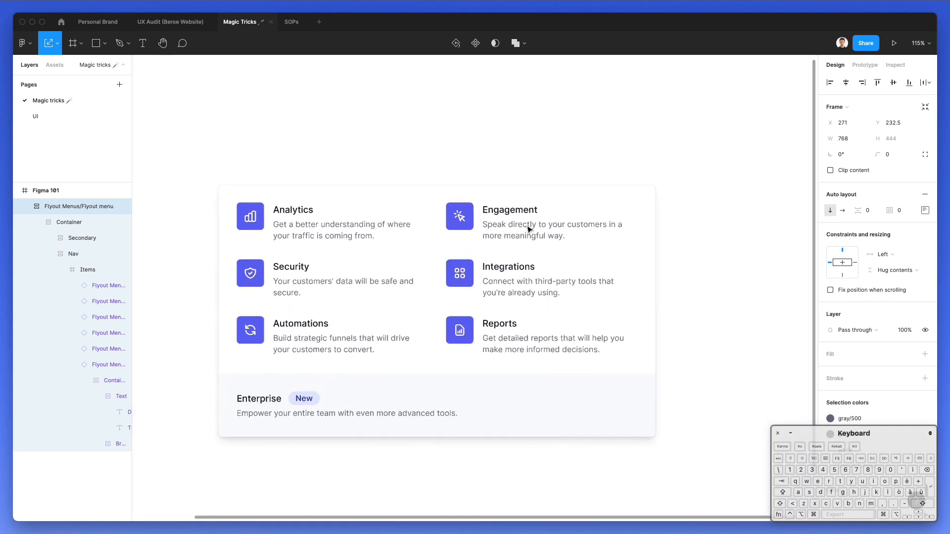
{"action": "key", "text": "Left"}
{"action": "key", "text": "Left"}
{"action": "key", "text": "Left"}
{"action": "key", "text": "Left"}
{"action": "key", "text": "Left"}
{"action": "key", "text": "Left"}
{"action": "key", "text": "Left"}
{"action": "key", "text": "Left"}
{"action": "key", "text": "Left"}
{"action": "key", "text": "Left"}
{"action": "key", "text": "Left"}
{"action": "key", "text": "Left"}
{"action": "key", "text": "Left"}
{"action": "key", "text": "Left"}
{"action": "key", "text": "Left"}
{"action": "key", "text": "Left"}
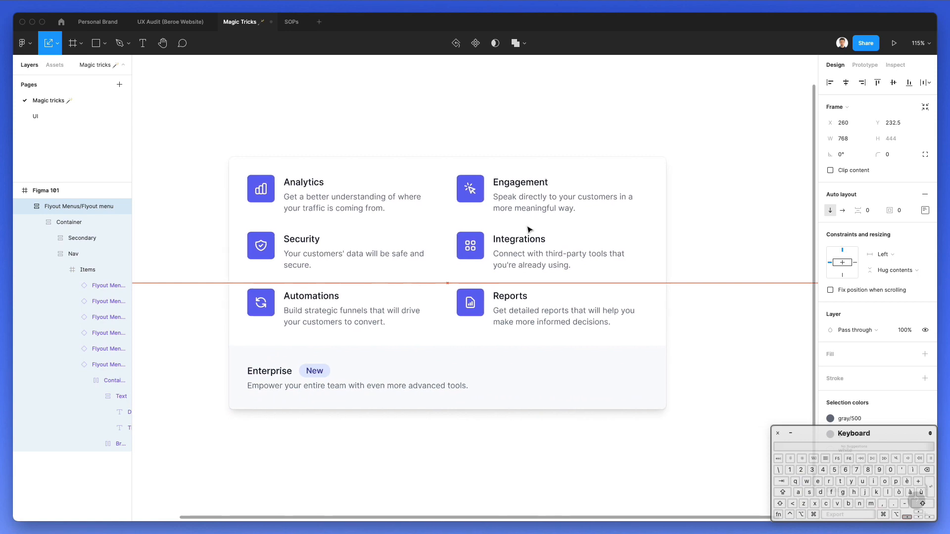
- Nudge the flyout menu back to the right in 1-pixel increments to X 296
{"action": "key", "text": "Right"}
{"action": "key", "text": "Right"}
{"action": "key", "text": "Right"}
{"action": "key", "text": "Right"}
{"action": "key", "text": "Right"}
{"action": "key", "text": "Right"}
{"action": "key", "text": "Right"}
{"action": "key", "text": "Right"}
{"action": "key", "text": "Right"}
{"action": "key", "text": "Right"}
{"action": "key", "text": "Right"}
{"action": "key", "text": "Right"}
{"action": "key", "text": "Right"}
{"action": "key", "text": "Right"}
{"action": "key", "text": "Right"}
{"action": "key", "text": "Right"}
{"action": "key", "text": "Right"}
{"action": "key", "text": "Right"}
{"action": "key", "text": "Right"}
{"action": "key", "text": "Right"}
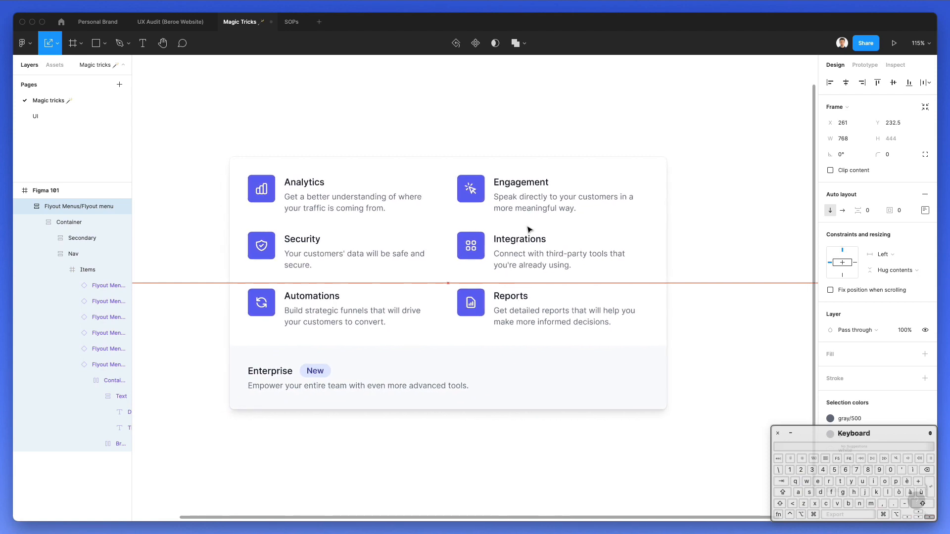
{"action": "key", "text": "Right"}
{"action": "key", "text": "Right"}
{"action": "key", "text": "Right"}
{"action": "key", "text": "Right"}
{"action": "key", "text": "Right"}
{"action": "key", "text": "Right"}
{"action": "key", "text": "Right"}
{"action": "key", "text": "Right"}
{"action": "key", "text": "Right"}
{"action": "key", "text": "Right"}
{"action": "key", "text": "Right"}
{"action": "key", "text": "Right"}
{"action": "key", "text": "Right"}
{"action": "key", "text": "Right"}
{"action": "key", "text": "Right"}
{"action": "key", "text": "Right"}
{"action": "key", "text": "Right"}
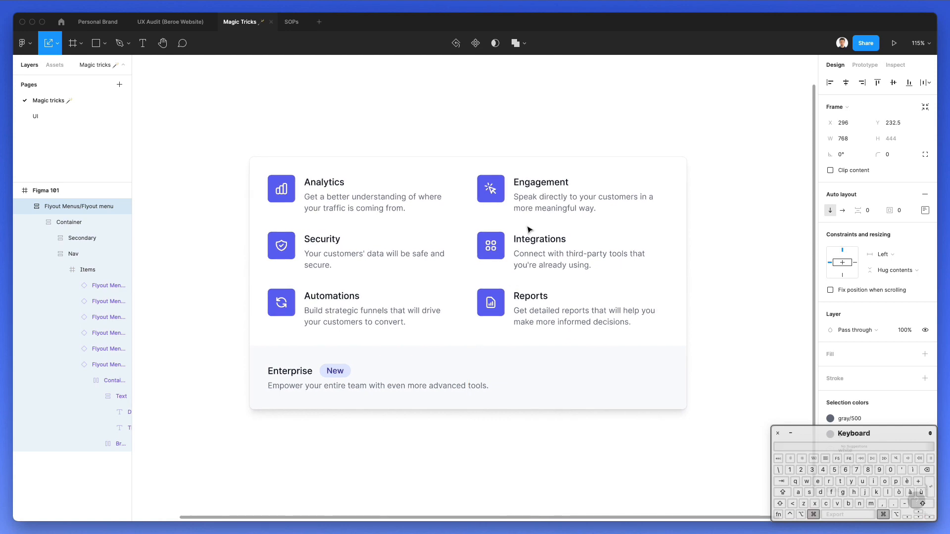
- Nudge the flyout menu right past X 396 using big nudges of 10 pixels
{"action": "scroll", "coordinate": [528, 229], "scroll_direction": "down", "scroll_amount": 2}
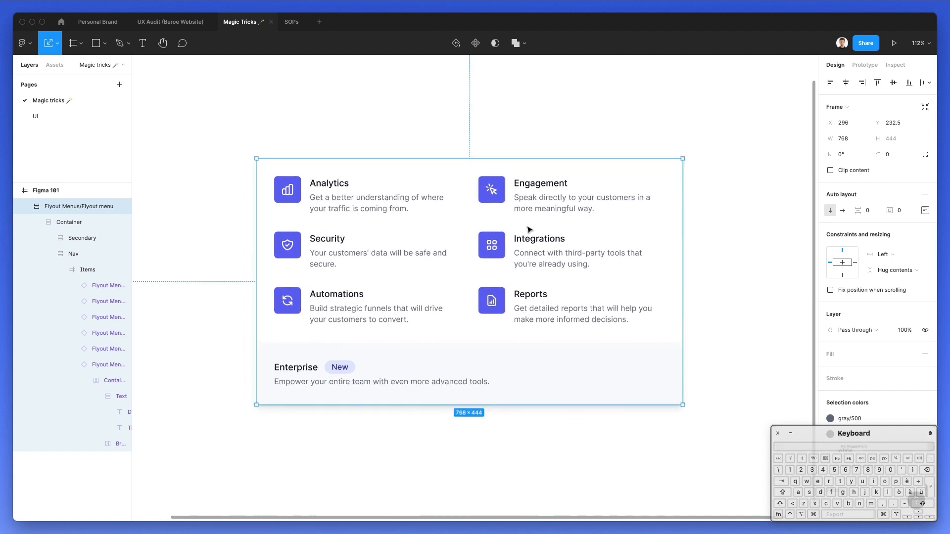
{"action": "key", "text": "shift"}
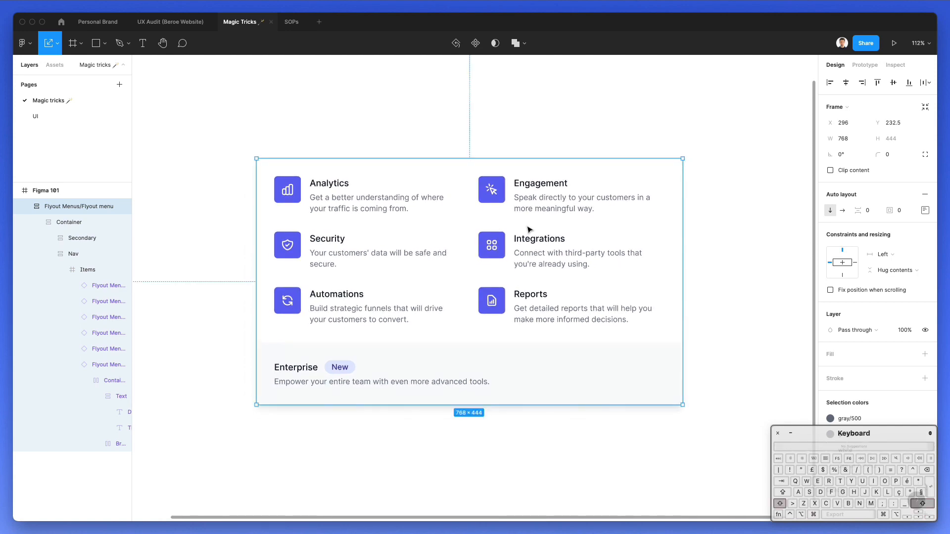
{"action": "key", "text": "shift+Right"}
{"action": "key", "text": "shift+Right"}
{"action": "key", "text": "shift+Right"}
{"action": "key", "text": "shift+Right"}
{"action": "key", "text": "shift+Right"}
{"action": "key", "text": "shift+Right"}
{"action": "key", "text": "shift+Right"}
{"action": "key", "text": "shift+Right"}
{"action": "key", "text": "shift+Right"}
{"action": "key", "text": "shift+Right"}
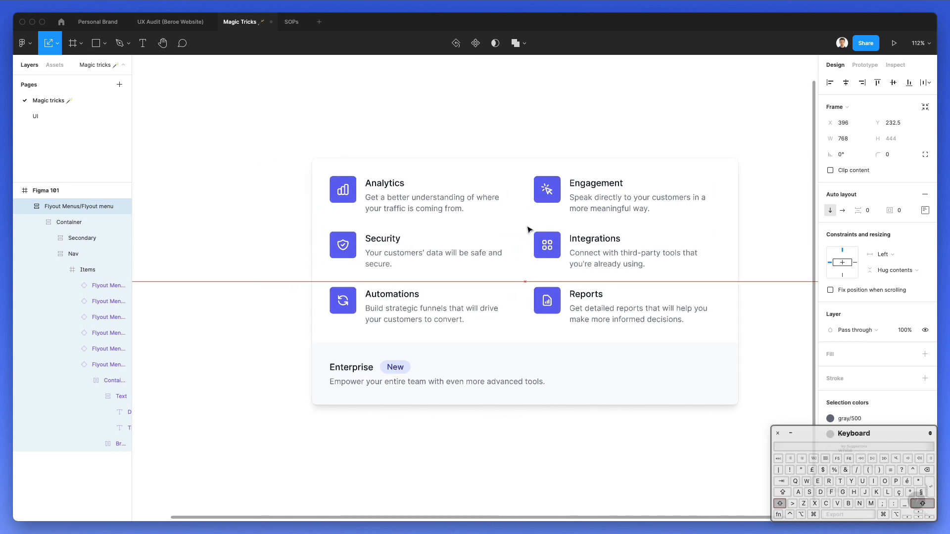
{"action": "key", "text": "shift+Right"}
{"action": "key", "text": "shift+Right"}
{"action": "key", "text": "shift+Right"}
{"action": "key", "text": "shift+Right"}
- Nudge the flyout menu back to the left in 10-pixel big nudges and settle it at X 186
{"action": "key", "text": "shift+Left"}
{"action": "key", "text": "shift+Left"}
{"action": "key", "text": "shift+Left"}
{"action": "key", "text": "shift+Left"}
{"action": "key", "text": "shift+Left"}
{"action": "key", "text": "shift+Left"}
{"action": "key", "text": "shift+Left"}
{"action": "key", "text": "shift+Left"}
{"action": "key", "text": "shift+Left"}
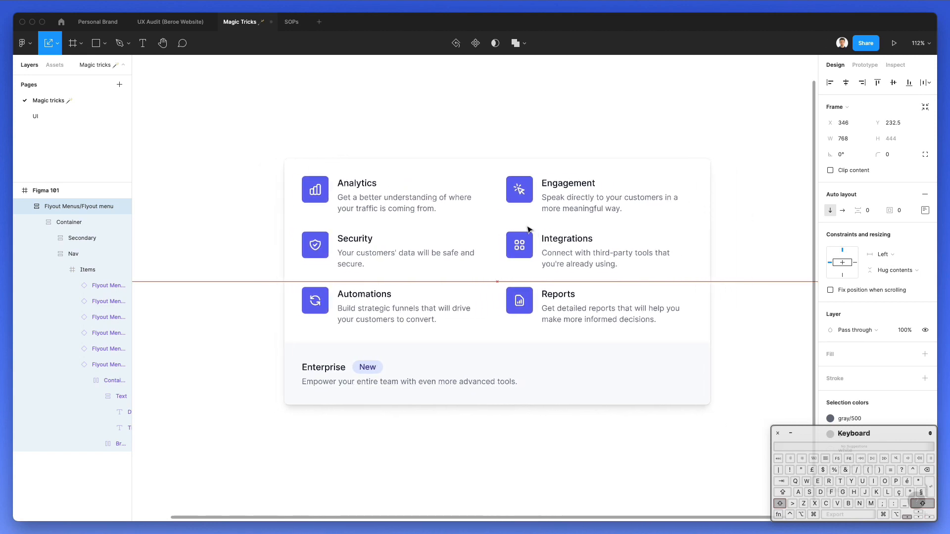
{"action": "key", "text": "shift+Left"}
{"action": "key", "text": "shift+Left"}
{"action": "key", "text": "shift+Left"}
{"action": "key", "text": "shift+Left"}
{"action": "key", "text": "shift+Left"}
{"action": "key", "text": "shift+Left"}
{"action": "key", "text": "shift+Left"}
{"action": "key", "text": "shift+Left"}
{"action": "key", "text": "shift+Left"}
{"action": "key", "text": "shift+Left"}
{"action": "key", "text": "shift+Left"}
{"action": "key", "text": "shift+Left"}
{"action": "key", "text": "shift+Left"}
{"action": "key", "text": "shift+Left"}
{"action": "key", "text": "shift+Left"}
{"action": "key", "text": "shift+Left"}
{"action": "key", "text": "shift+Left"}
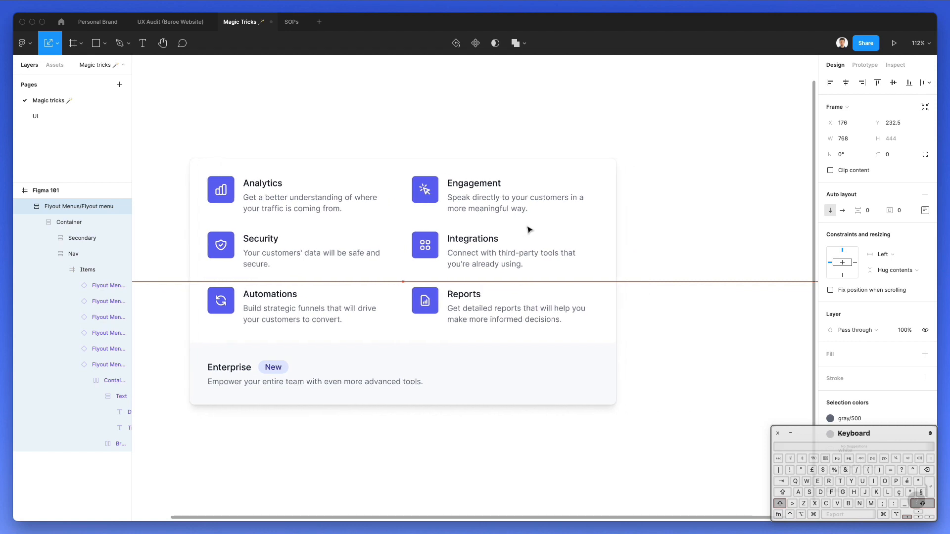
{"action": "key", "text": "shift+Left"}
{"action": "key", "text": "shift+Left"}
{"action": "key", "text": "shift+Right"}
{"action": "key", "text": "shift+Right"}
{"action": "key", "text": "shift+Right"}
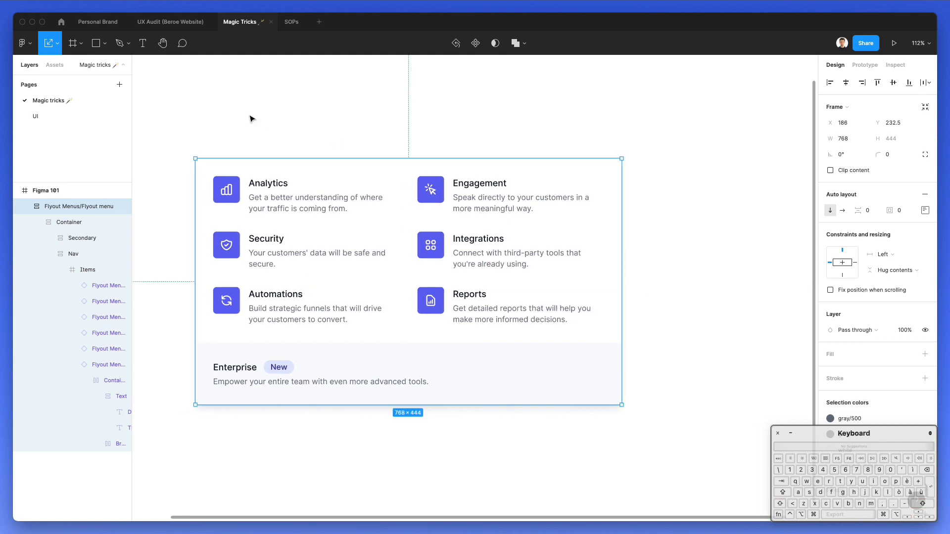
- Open the nudge amount preferences and set the big nudge to 100
{"action": "left_click", "coordinate": [22, 44]}
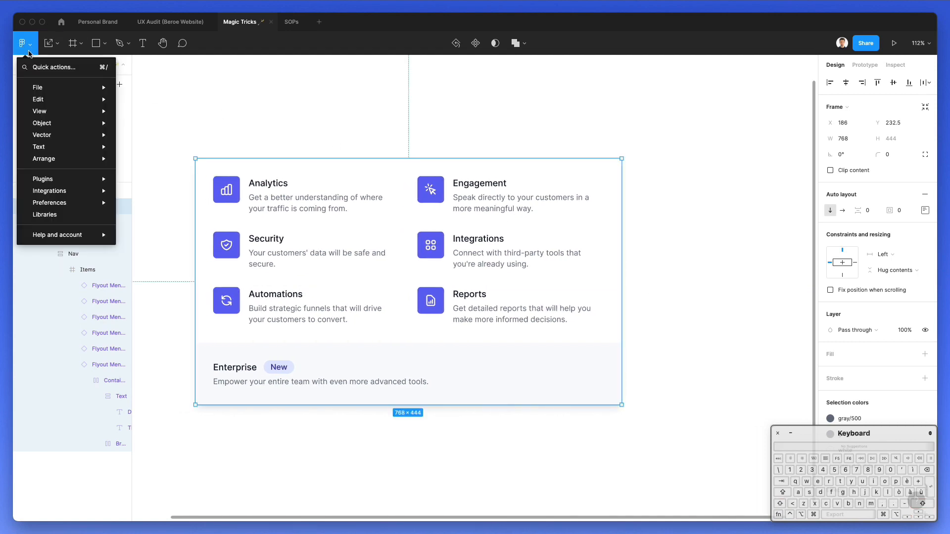
{"action": "mouse_move", "coordinate": [35, 191]}
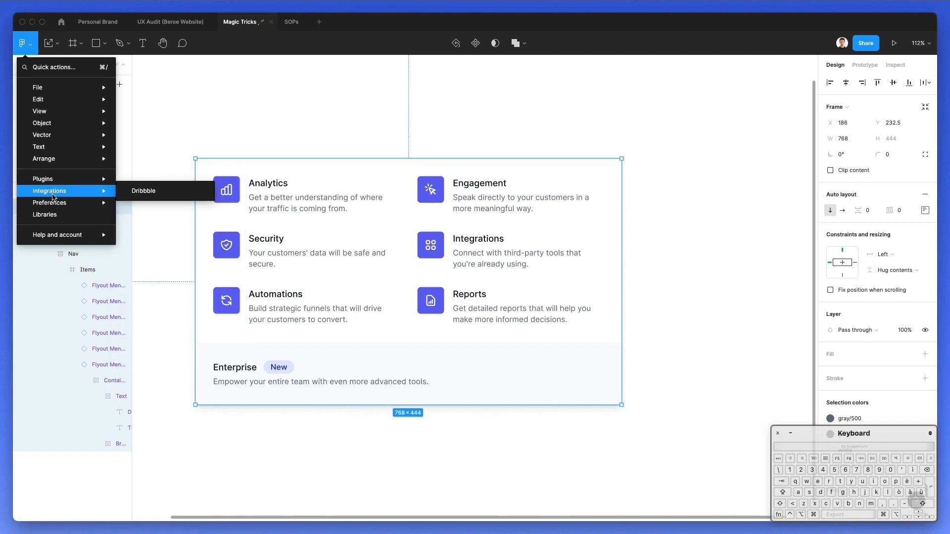
{"action": "mouse_move", "coordinate": [55, 205]}
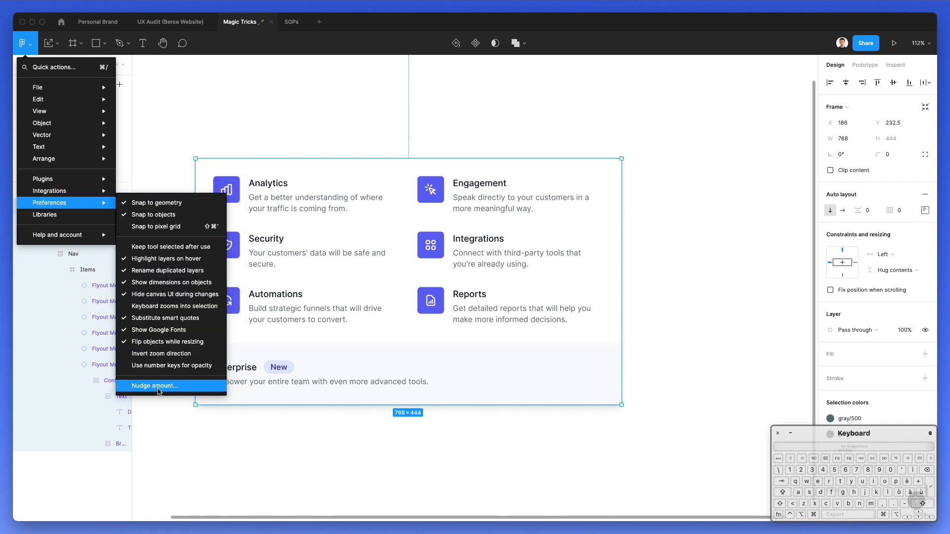
{"action": "left_click", "coordinate": [161, 389]}
{"action": "key", "text": "Right"}
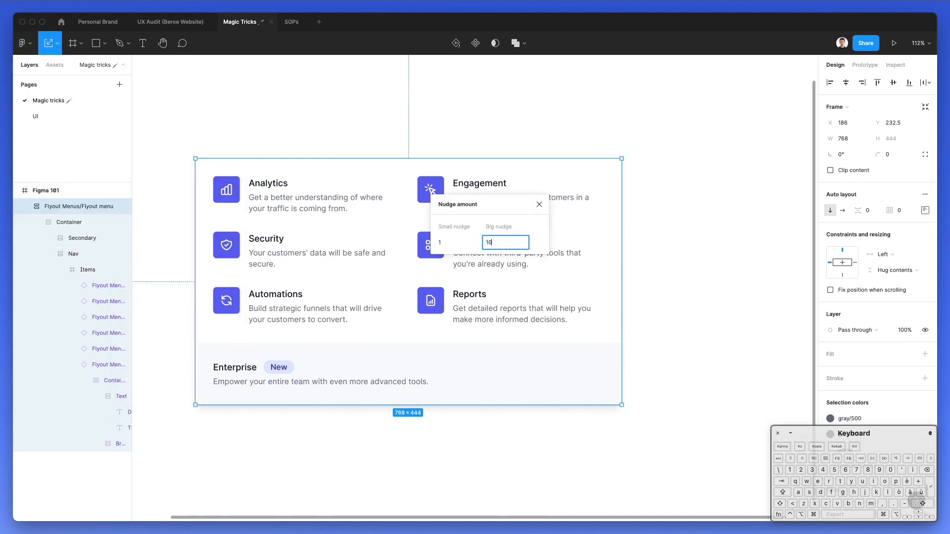
{"action": "type", "text": "0"}
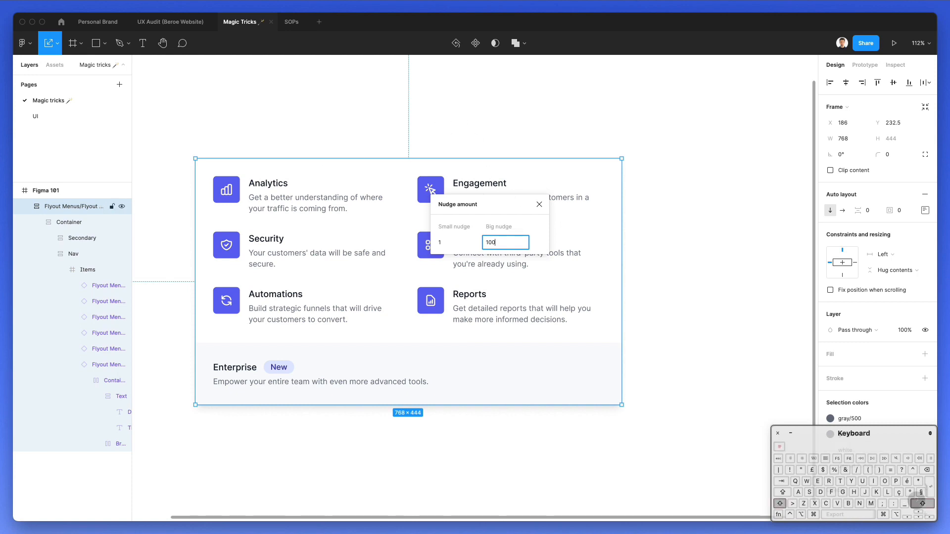
- Apply the big nudge amount of 100 and nudge the flyout menu right in 100-pixel increments to X 486
{"action": "key", "text": "Return"}
{"action": "key", "text": "shift+Right"}
{"action": "key", "text": "shift+Right"}
{"action": "key", "text": "shift+Right"}
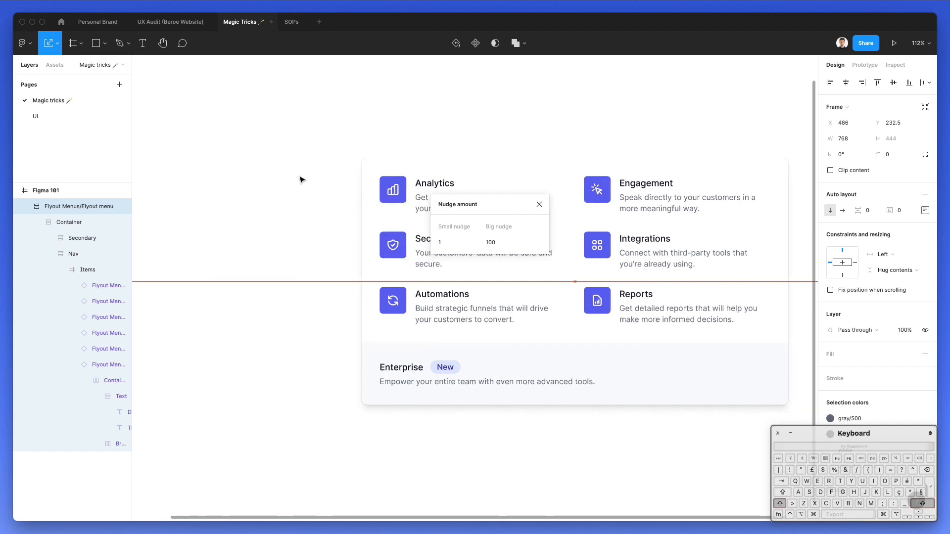
- Nudge the flyout menu left and back right in 100-pixel big nudges, settling it at X 286
{"action": "key", "text": "shift+Left"}
{"action": "key", "text": "shift+Left"}
{"action": "key", "text": "shift+Left"}
{"action": "key", "text": "shift+Left"}
{"action": "key", "text": "shift+Left"}
{"action": "key", "text": "shift+Left"}
{"action": "key", "text": "shift+Left"}
{"action": "key", "text": "shift+Right"}
{"action": "key", "text": "shift+Right"}
{"action": "key", "text": "shift+Right"}
{"action": "key", "text": "shift+Right"}
{"action": "key", "text": "shift+Right"}
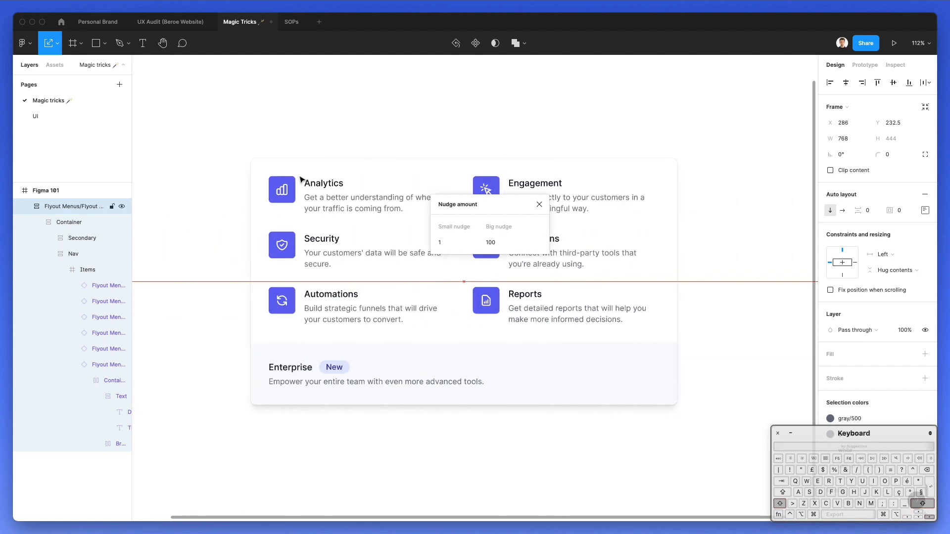
- Move the flyout menu right and up with 100-pixel big nudges to X 486, Y 32.5
{"action": "key", "text": "shift+Right"}
{"action": "key", "text": "shift+Right"}
{"action": "key", "text": "shift+Right"}
{"action": "key", "text": "shift+Right"}
{"action": "key", "text": "shift+Up"}
{"action": "key", "text": "shift+Up"}
{"action": "key", "text": "shift+Left"}
{"action": "key", "text": "shift+Left"}
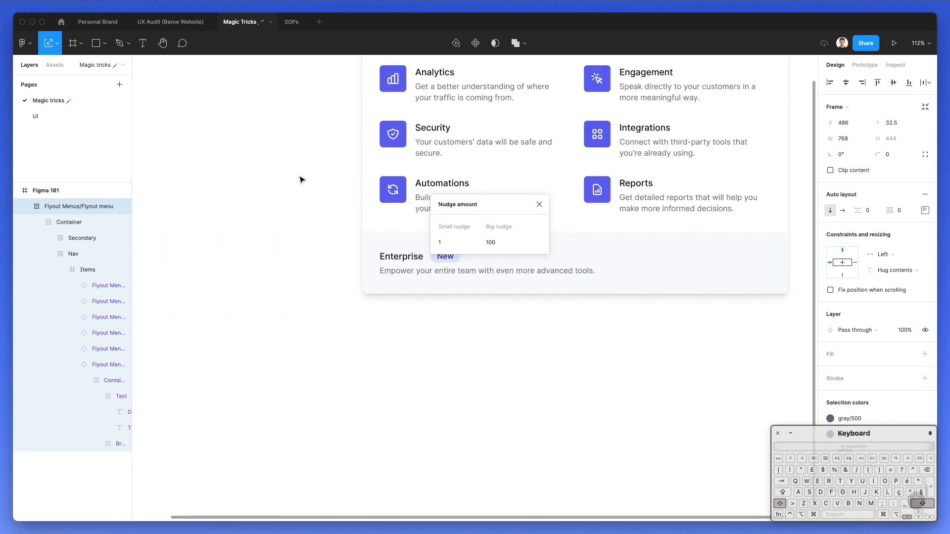
- Return the flyout menu down and left with 100-pixel big nudges to X 286, Y 232.5
{"action": "key", "text": "shift+Down"}
{"action": "key", "text": "shift+Down"}
{"action": "key", "text": "shift+Left"}
{"action": "key", "text": "shift+Left"}
{"action": "key", "text": "shift+Left"}
{"action": "key", "text": "shift+Right"}
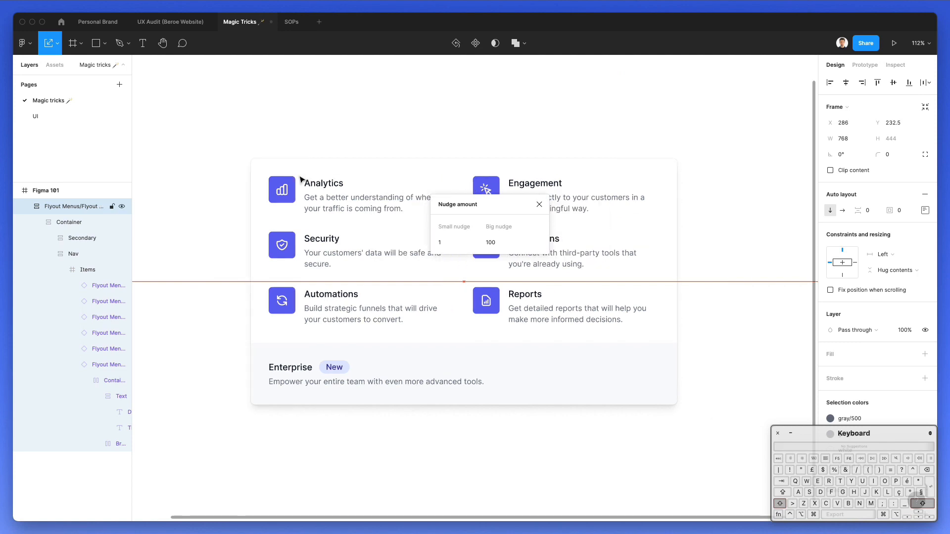
- Draw a rectangle about 286 × 265 and move it over the flyout menu's upper-right corner, at about X 949, Y 68
{"action": "scroll", "coordinate": [319, 176], "scroll_direction": "down", "scroll_amount": 3}
{"action": "scroll", "coordinate": [320, 176], "scroll_direction": "up", "scroll_amount": 2}
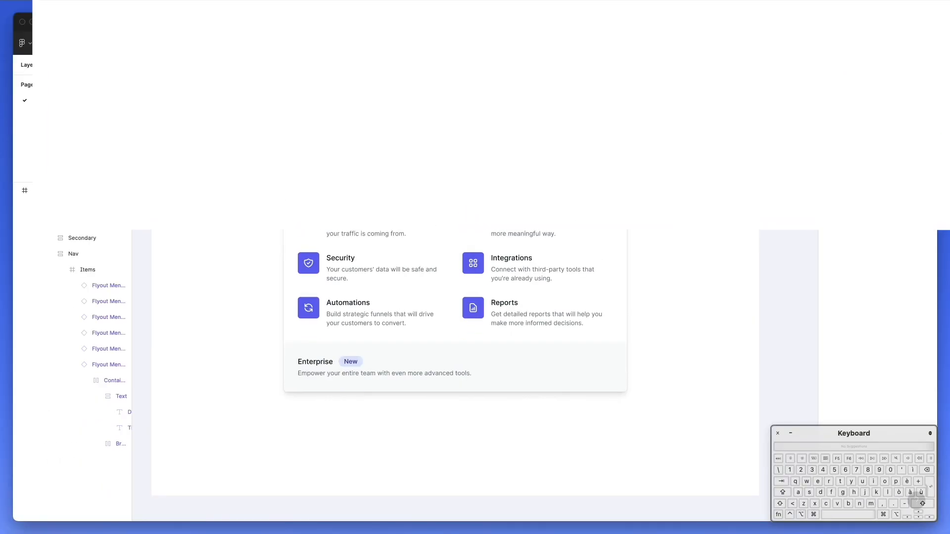
{"action": "key", "text": "r"}
{"action": "mouse_move", "coordinate": [431, 156]}
{"action": "left_mouse_down"}
{"action": "mouse_move", "coordinate": [578, 231]}
{"action": "mouse_move", "coordinate": [564, 272]}
{"action": "left_mouse_up"}
{"action": "left_click_drag", "start_coordinate": [499, 233], "coordinate": [638, 162]}
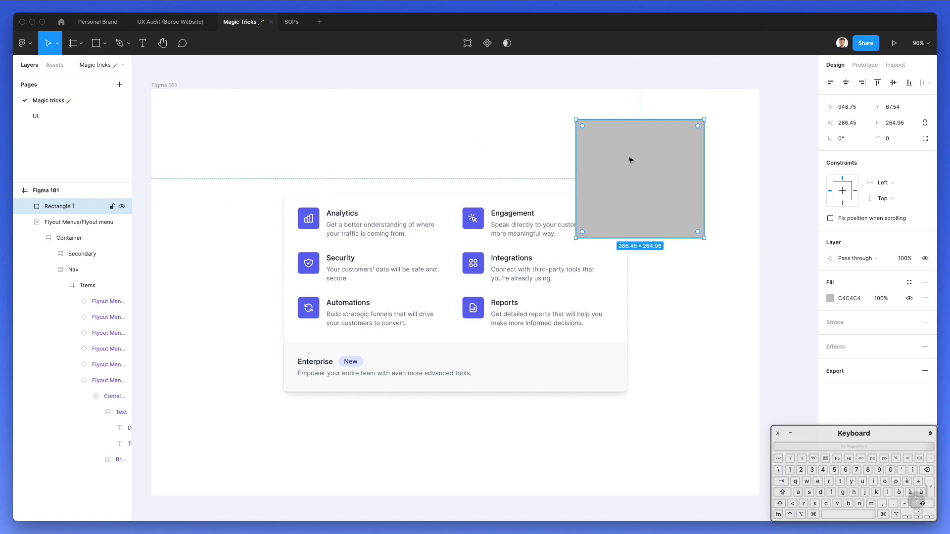
- Change the rectangle's solid fill to the bright green 79FFA7 and deselect it
{"action": "left_click", "coordinate": [831, 299]}
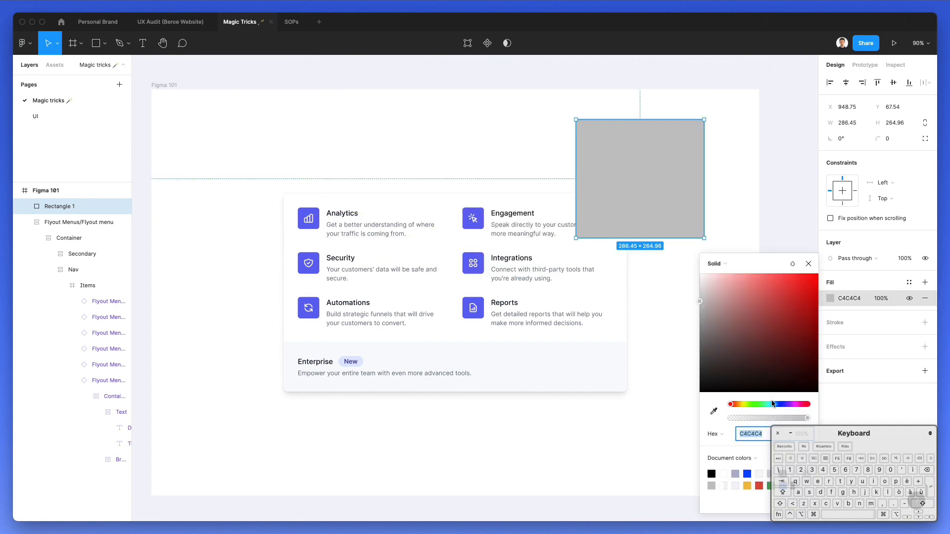
{"action": "mouse_move", "coordinate": [772, 404]}
{"action": "left_mouse_down"}
{"action": "mouse_move", "coordinate": [751, 405]}
{"action": "mouse_move", "coordinate": [760, 403]}
{"action": "left_mouse_up"}
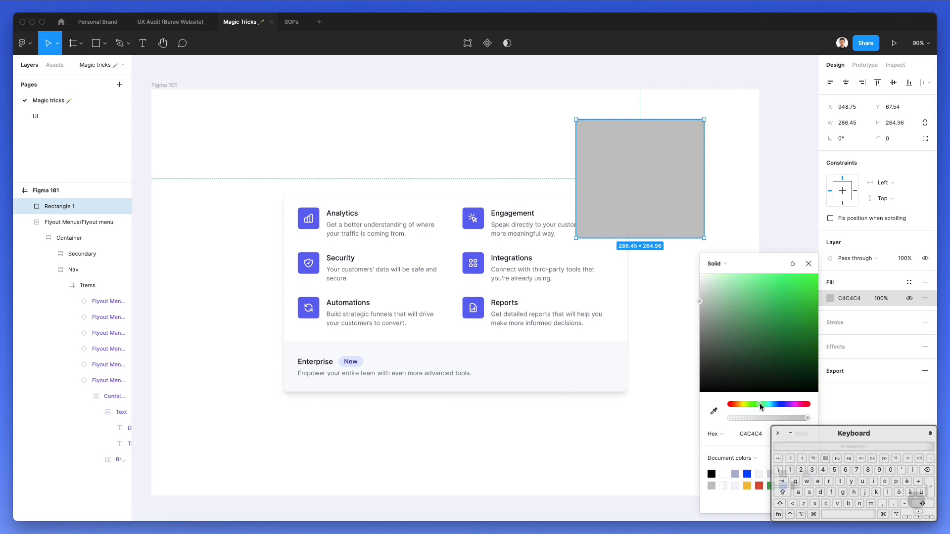
{"action": "left_click_drag", "start_coordinate": [786, 316], "coordinate": [762, 256]}
{"action": "left_click", "coordinate": [725, 157]}
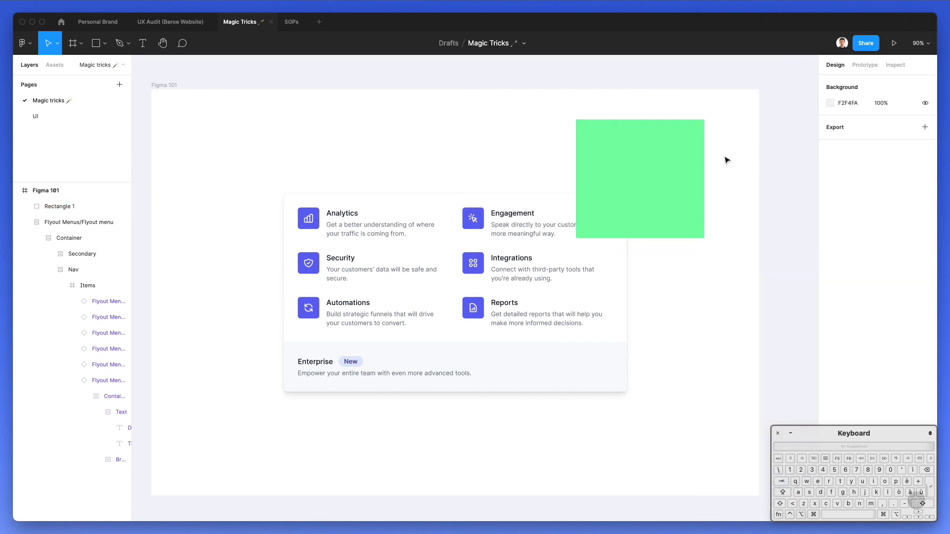
- Collapse the layer tree and, with the green rectangle selected, send it behind the flyout menu and bring it back to the front
{"action": "left_click", "coordinate": [621, 180]}
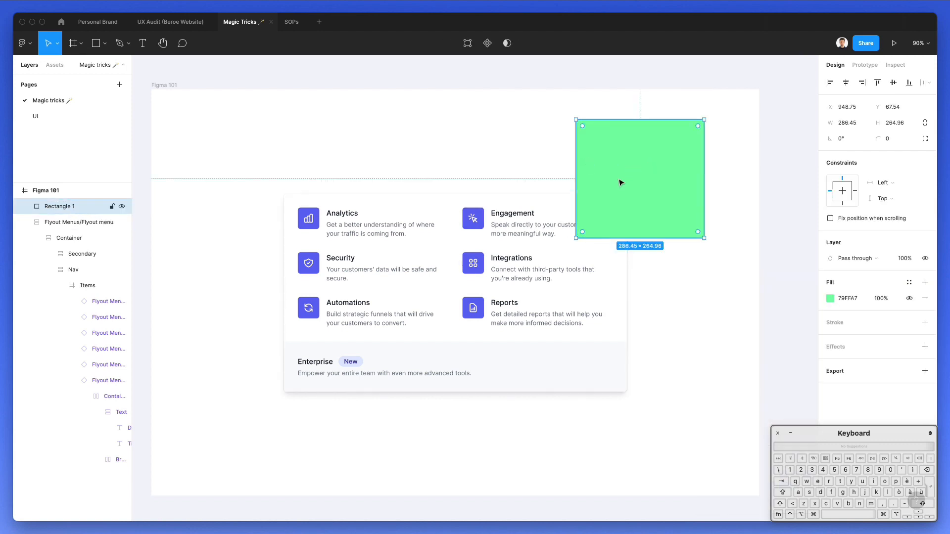
{"action": "left_click", "coordinate": [25, 222]}
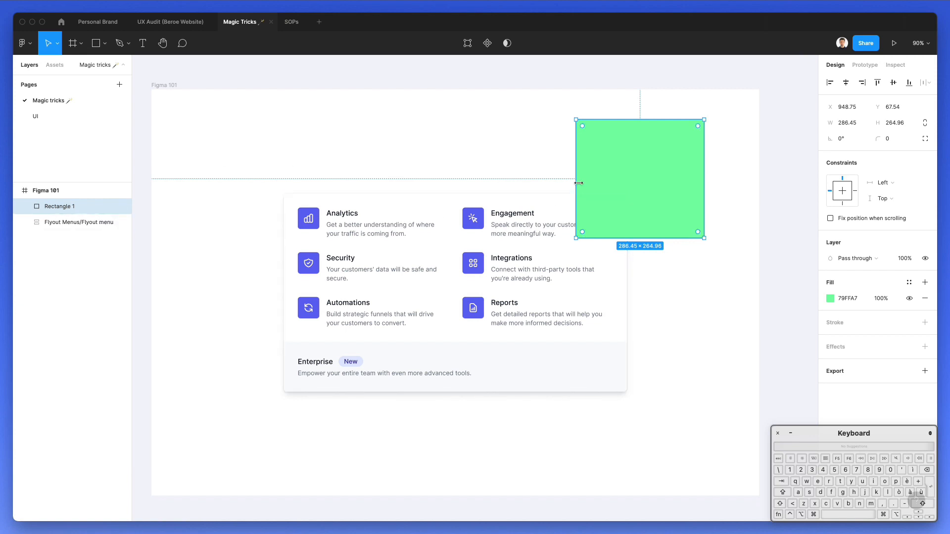
{"action": "key", "text": "alt"}
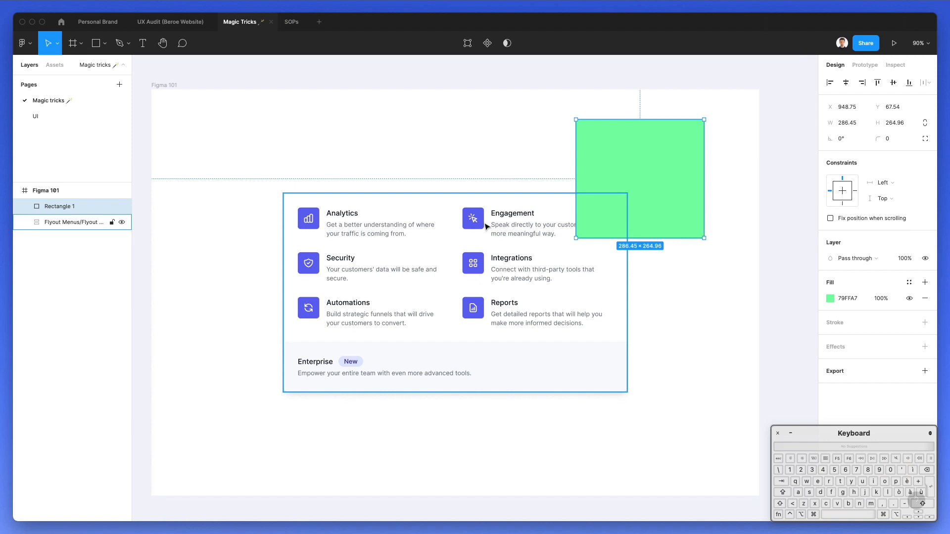
{"action": "key", "text": "alt"}
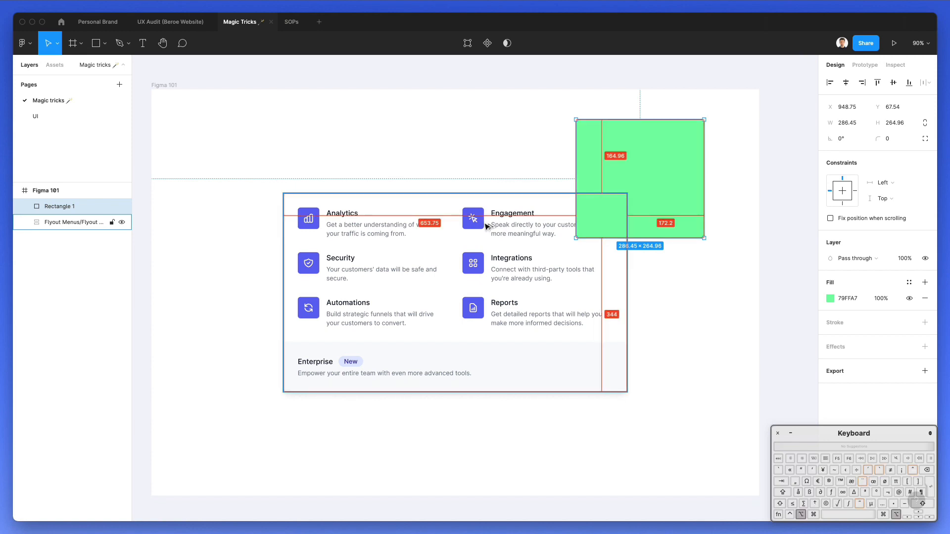
{"action": "key", "text": "super+alt+bracketleft"}
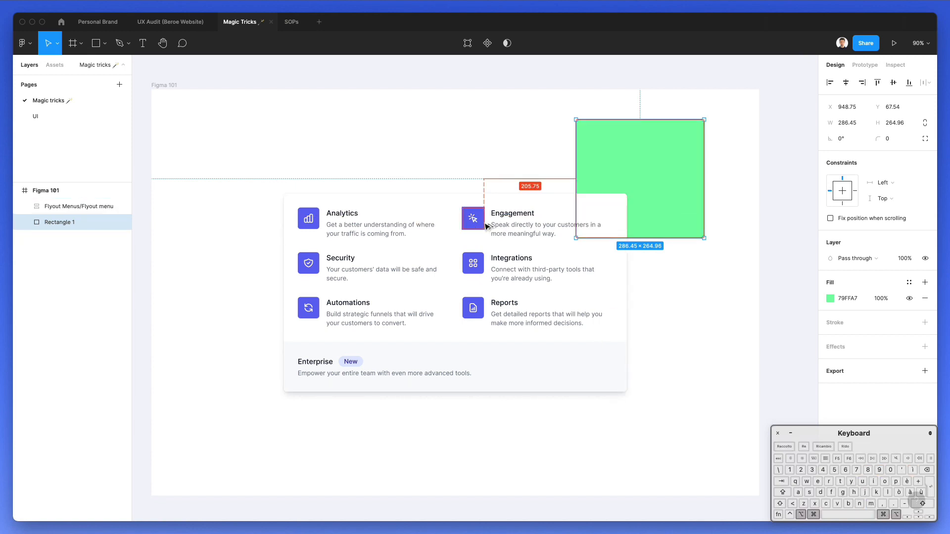
{"action": "key", "text": "super+alt+bracketright"}
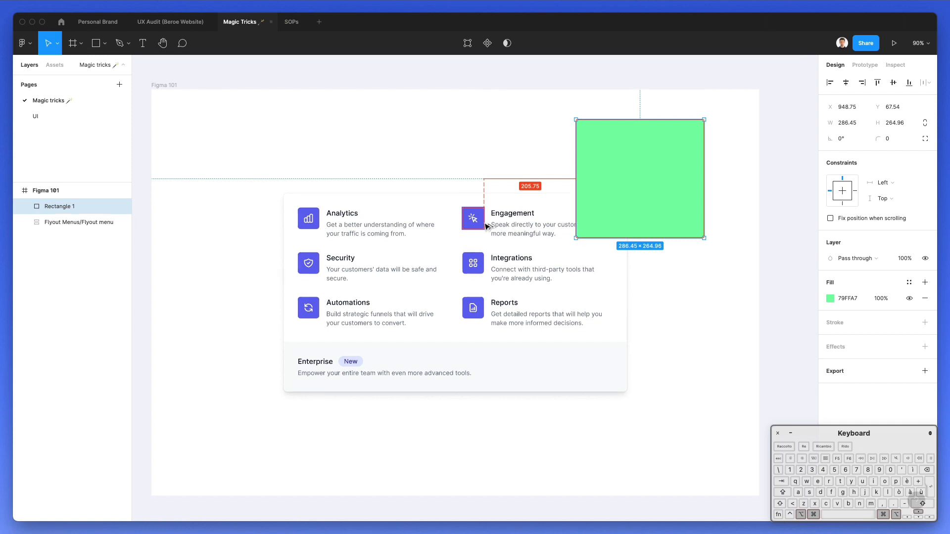
- Duplicate the flyout menu twice, placing overlapping copies at X 412, Y 122.5 and X 347, Y 20.5
{"action": "left_click", "coordinate": [519, 198]}
{"action": "key", "text": "alt"}
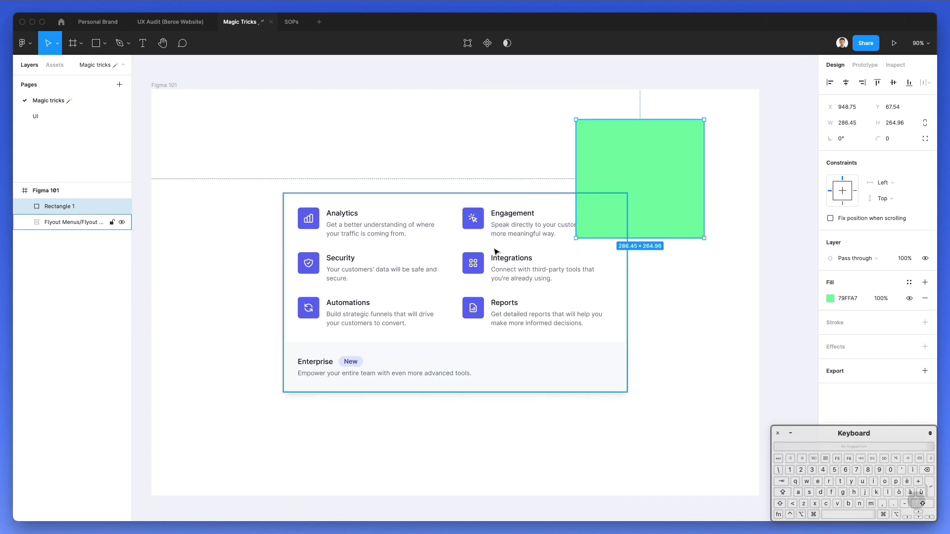
{"action": "left_click_drag", "start_coordinate": [495, 250], "coordinate": [475, 191]}
{"action": "left_click_drag", "start_coordinate": [522, 237], "coordinate": [648, 171]}
{"action": "key", "text": "alt"}
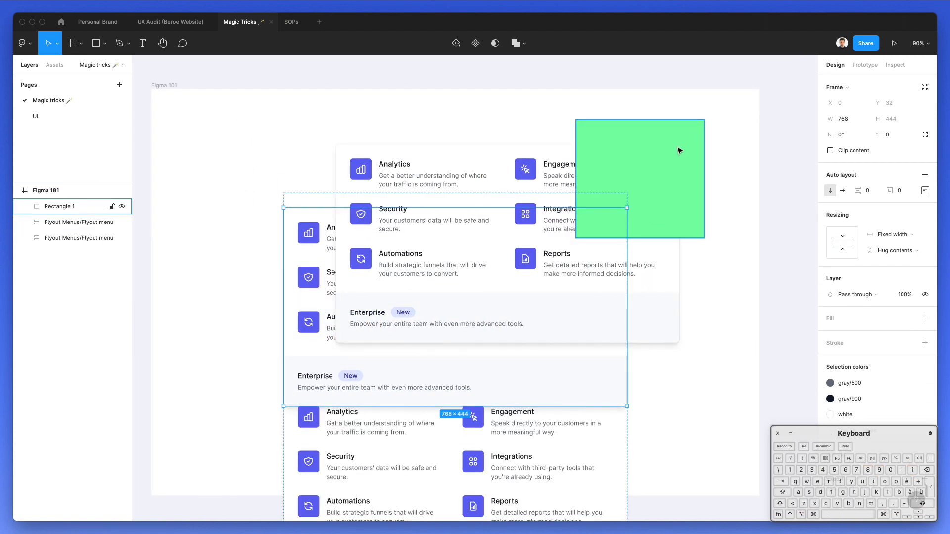
{"action": "key", "text": "super+z"}
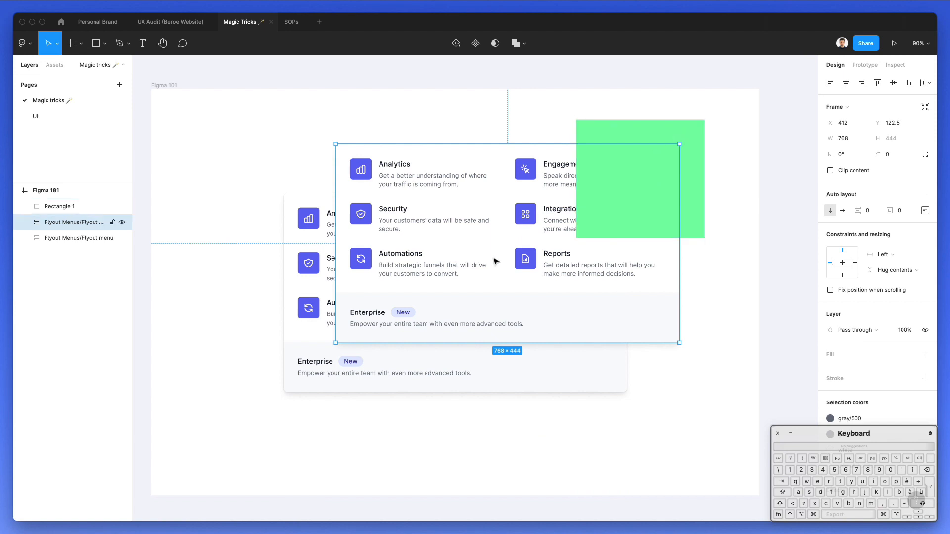
{"action": "key", "text": "alt"}
{"action": "left_click_drag", "start_coordinate": [491, 270], "coordinate": [459, 221]}
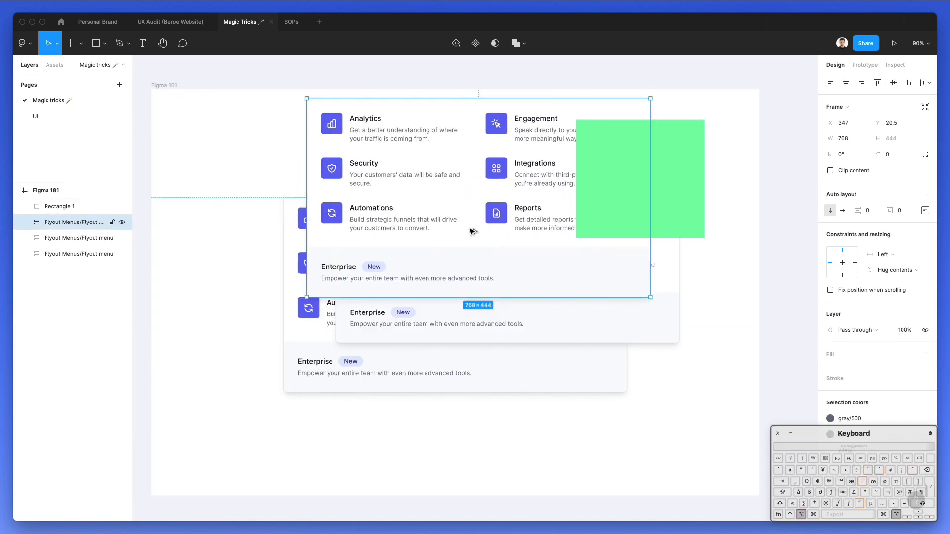
- Send the green rectangle backward one layer at a time until it sits beneath all three flyout menus
{"action": "left_click", "coordinate": [668, 171]}
{"action": "key", "text": "super+bracketleft"}
{"action": "key", "text": "super+bracketleft"}
{"action": "key", "text": "super+bracketleft"}
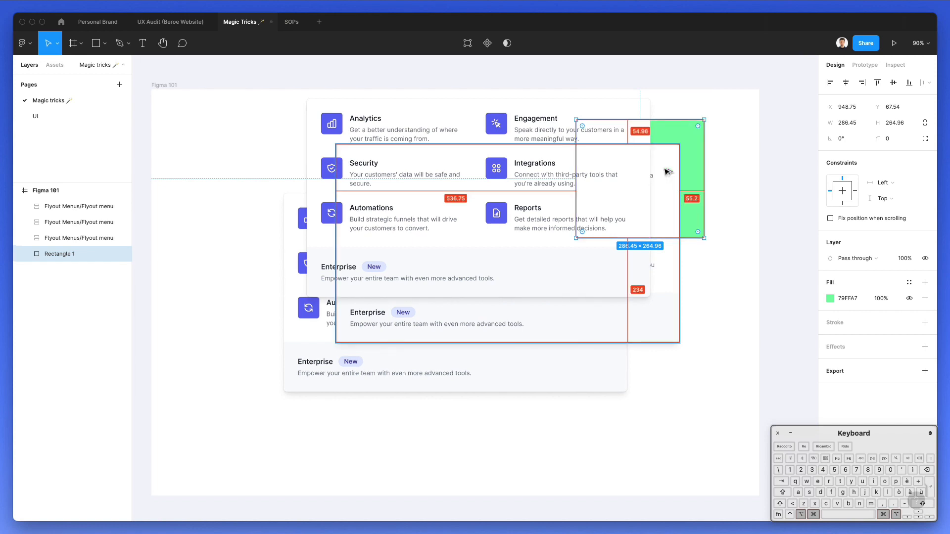
- Move the green rectangle repeatedly forward and backward through the layer stack, leaving it in front of all three flyout menus
{"action": "key", "text": "super+bracketright"}
{"action": "key", "text": "super+bracketright"}
{"action": "key", "text": "super+bracketright"}
{"action": "key", "text": "super+bracketleft"}
{"action": "key", "text": "super+bracketleft"}
{"action": "key", "text": "super+bracketleft"}
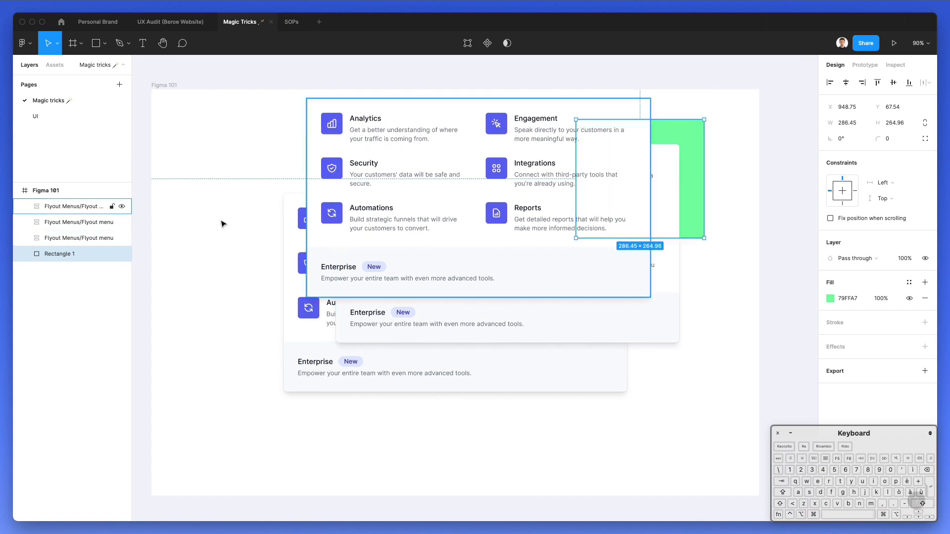
{"action": "key", "text": "super+bracketright"}
{"action": "key", "text": "super+bracketright"}
{"action": "key", "text": "super+bracketright"}
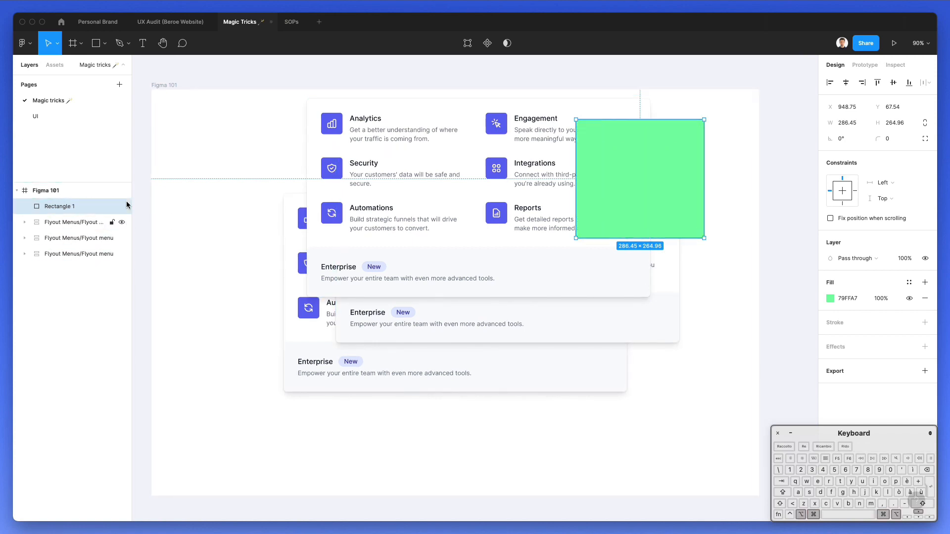
{"action": "key", "text": "super+bracketleft"}
{"action": "key", "text": "super+bracketleft"}
{"action": "key", "text": "super+bracketleft"}
{"action": "key", "text": "super+bracketright"}
{"action": "key", "text": "super+bracketright"}
{"action": "key", "text": "super+bracketright"}
{"action": "key", "text": "super+bracketleft"}
{"action": "key", "text": "super+bracketleft"}
{"action": "key", "text": "super+bracketleft"}
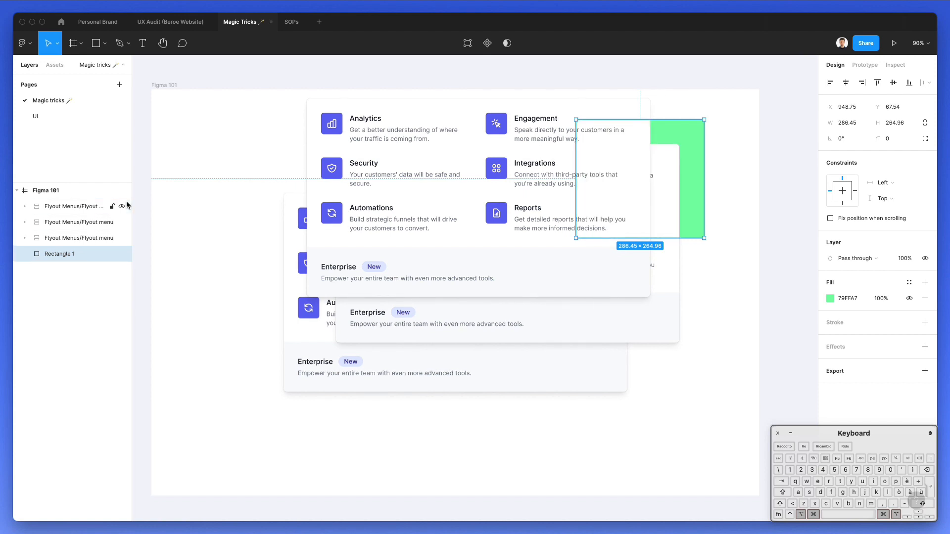
{"action": "key", "text": "super+bracketright"}
{"action": "key", "text": "super+bracketright"}
{"action": "key", "text": "super+bracketright"}
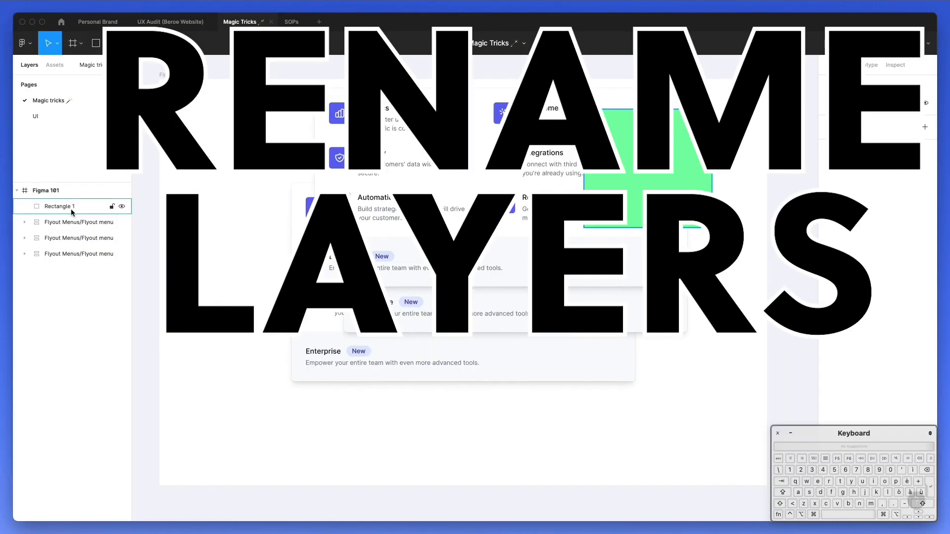
- Rename the green rectangle's layer to 1
{"action": "left_click", "coordinate": [70, 209]}
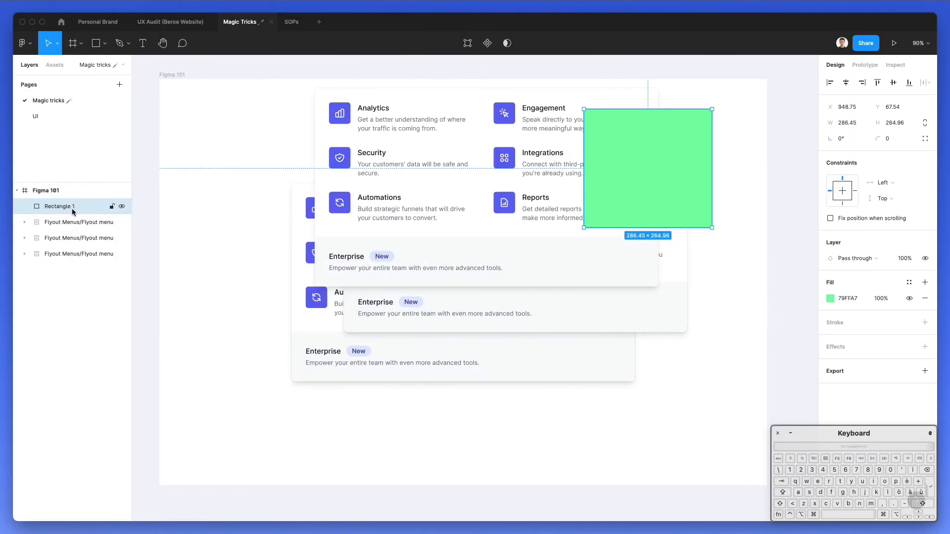
{"action": "double_click", "coordinate": [72, 209]}
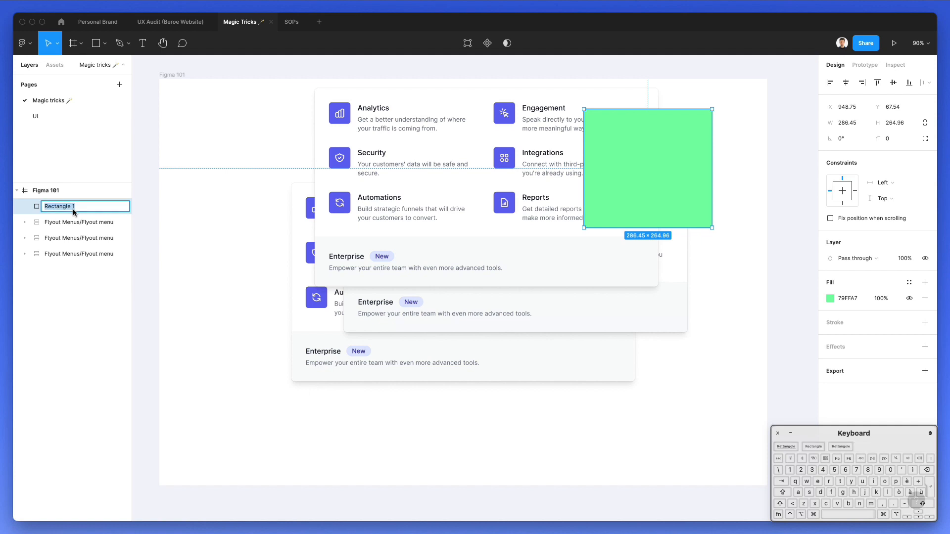
{"action": "type", "text": "1"}
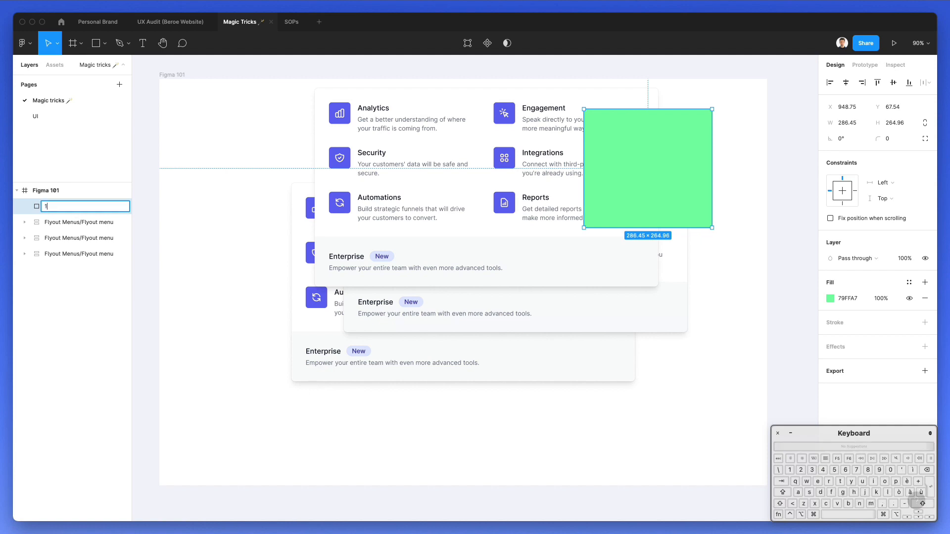
{"action": "key", "text": "Return"}
- Rename the uppermost flyout menu layer to sjdakds and the one directly below it to sahkjsa
{"action": "left_click", "coordinate": [57, 223]}
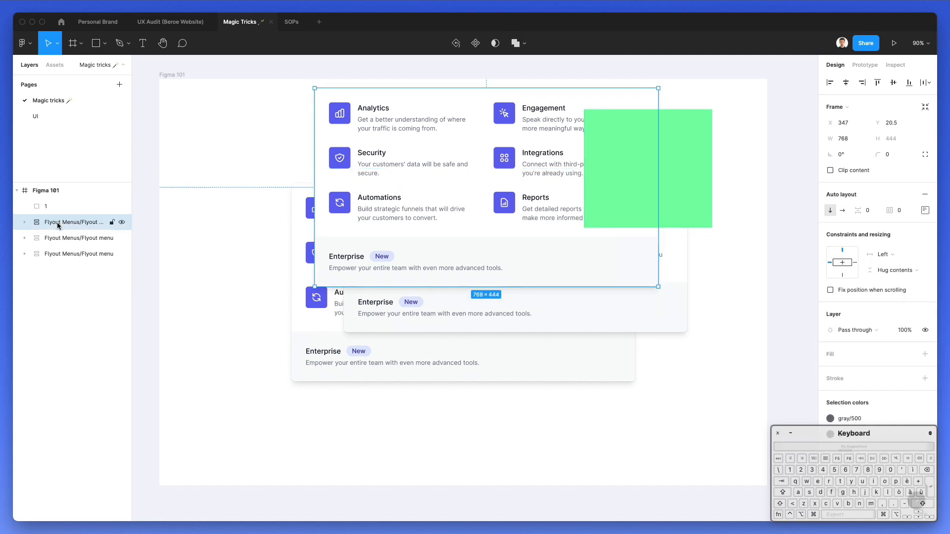
{"action": "key", "text": "super+r"}
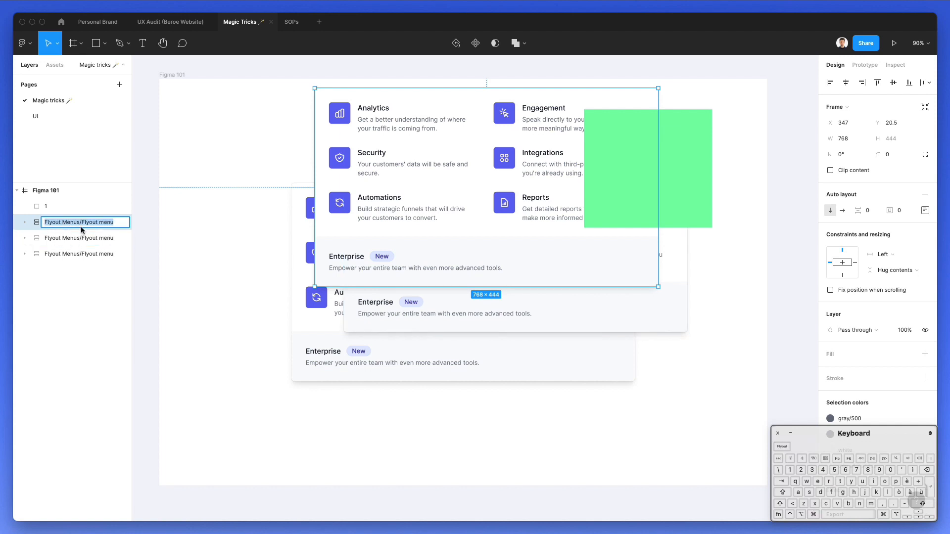
{"action": "type", "text": "sjdakds"}
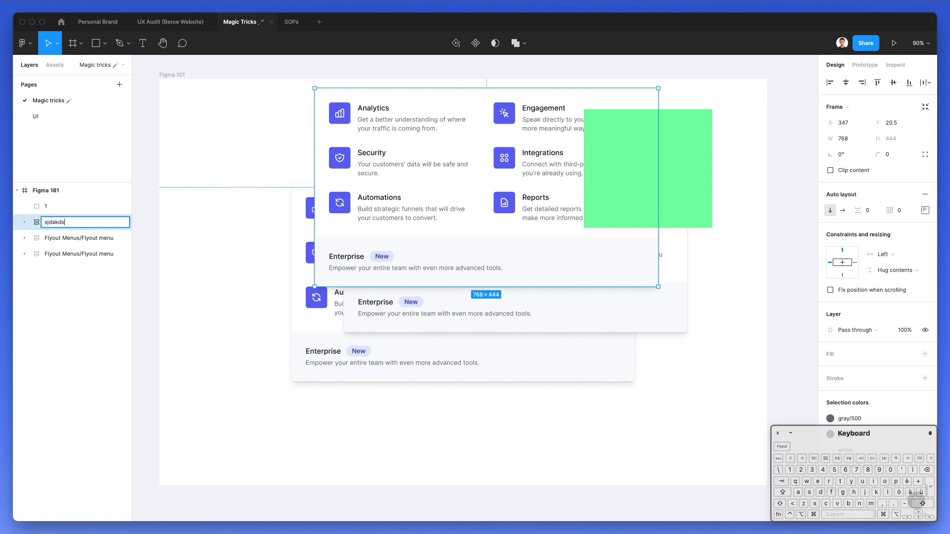
{"action": "key", "text": "Tab"}
{"action": "type", "text": "sahkjsa"}
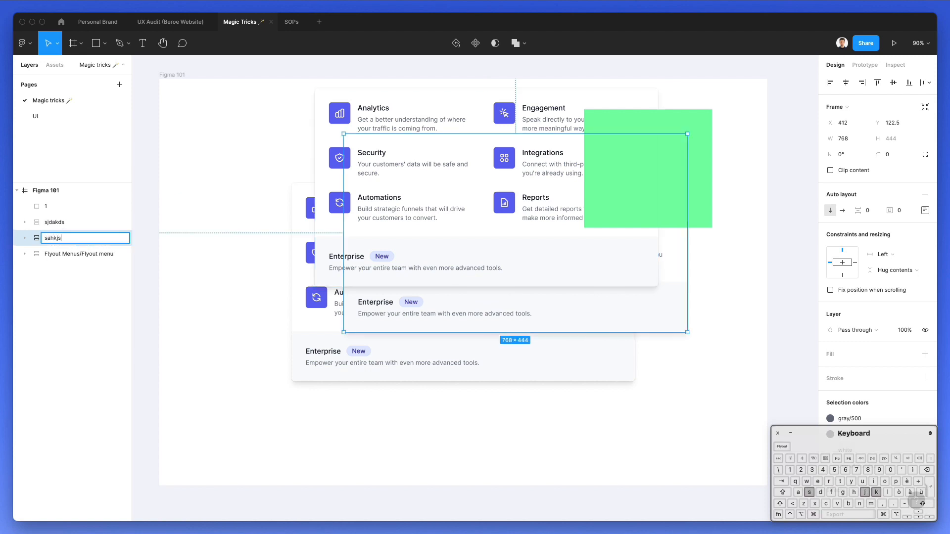
- Select the green rectangle layer and all three flyout menu layers and rename them together to Rectangle
{"action": "left_click", "coordinate": [76, 257]}
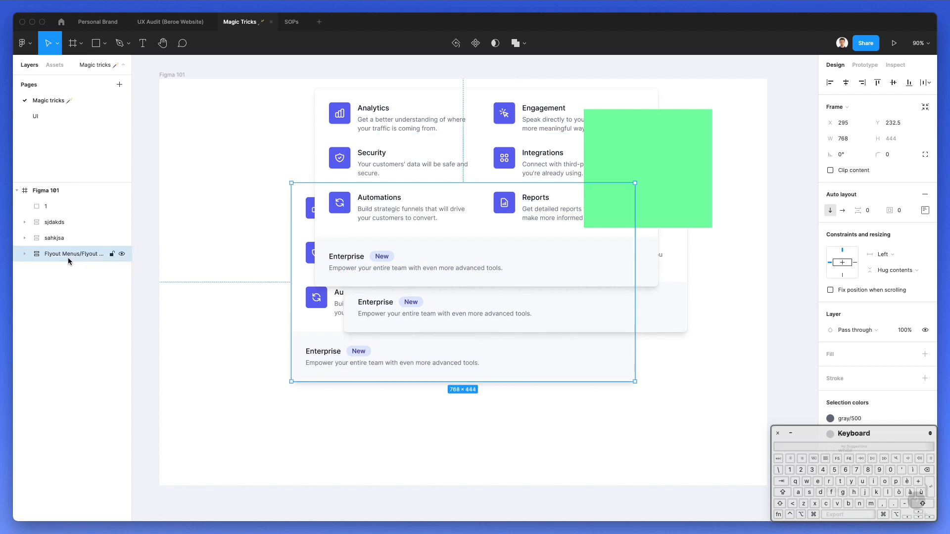
{"action": "left_click", "coordinate": [52, 212], "text": "shift"}
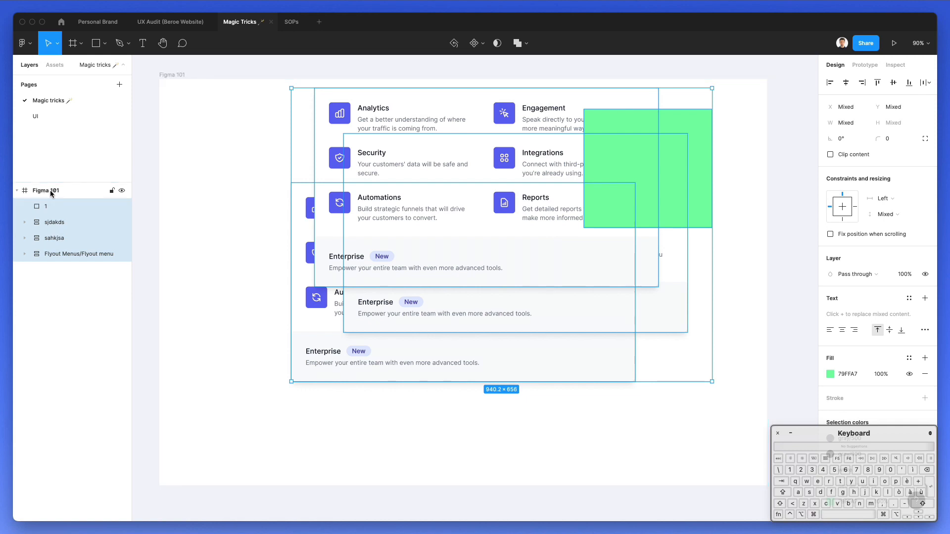
{"action": "key", "text": "super+r"}
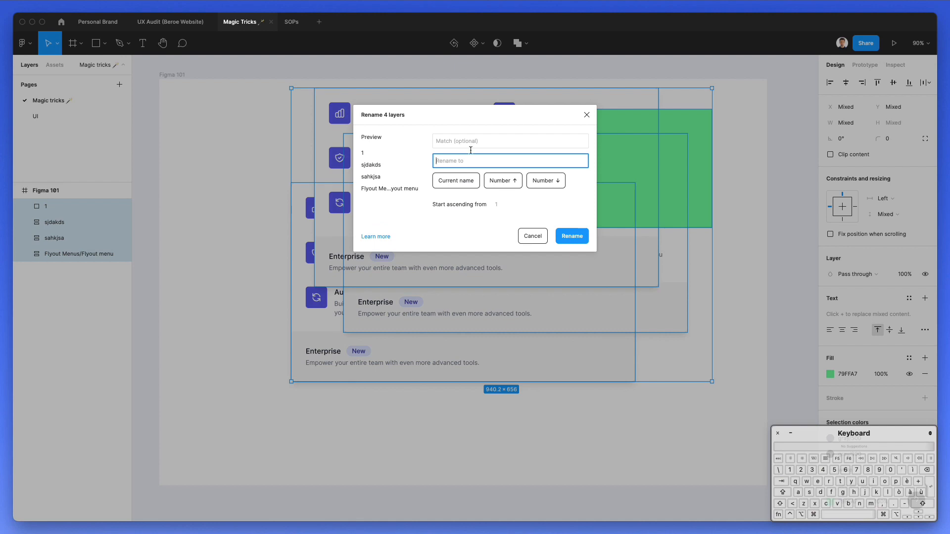
{"action": "left_click", "coordinate": [463, 122]}
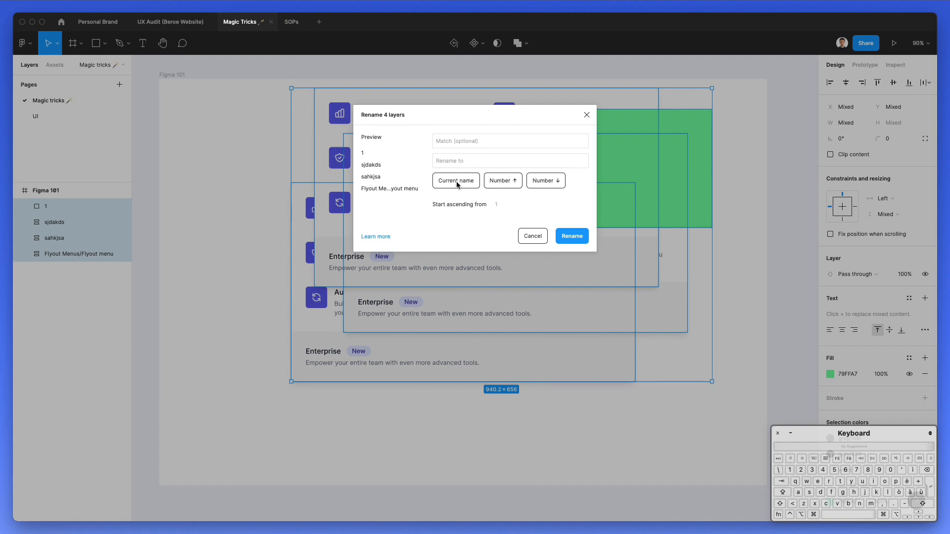
{"action": "left_click", "coordinate": [453, 162]}
{"action": "key", "text": "shift"}
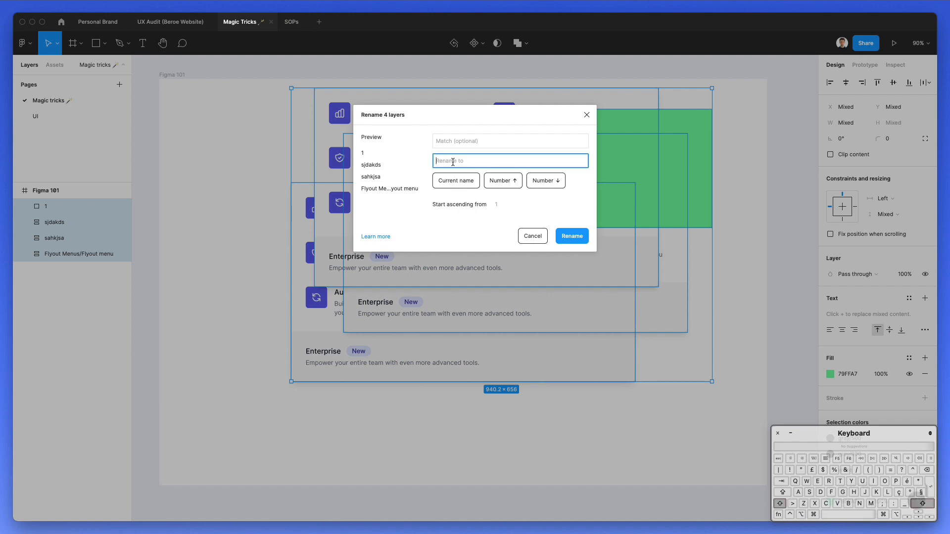
{"action": "type", "text": "Re"}
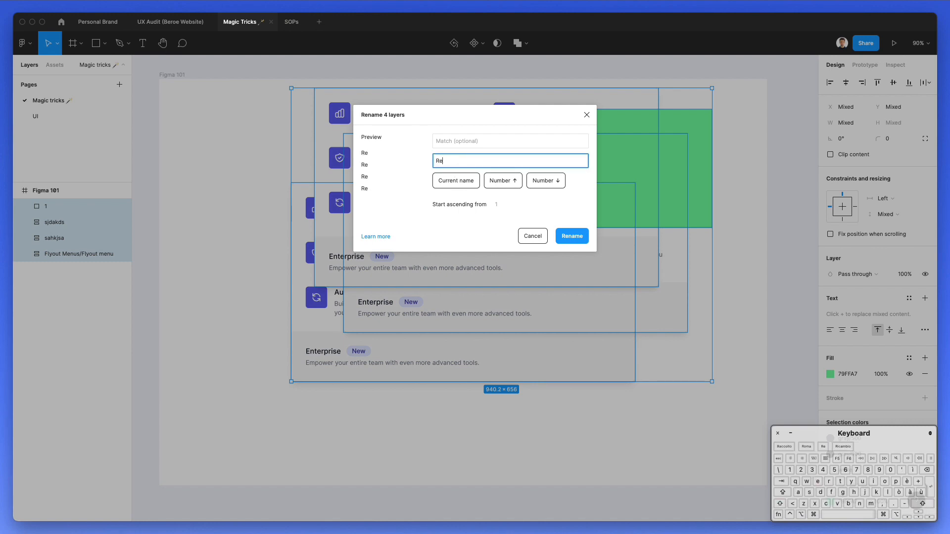
{"action": "type", "text": "ctangle"}
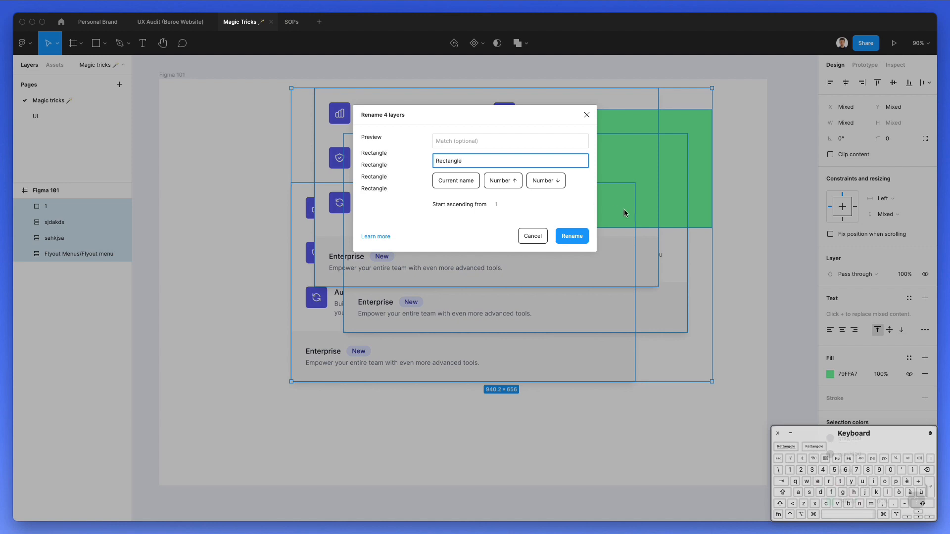
{"action": "left_click", "coordinate": [581, 235]}
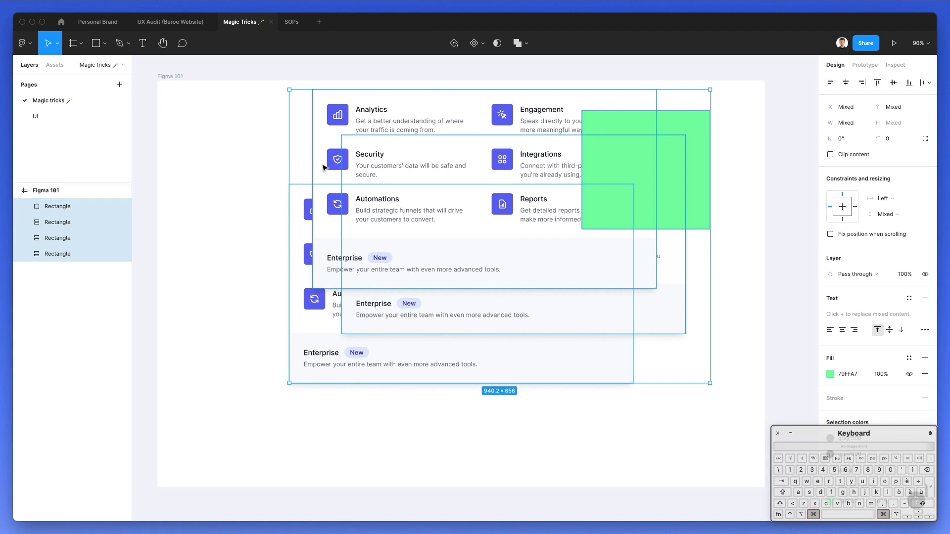
- Batch-rename the four selected layers to their current name followed by a space and an ascending two-digit number ($& $nn), starting from 1
{"action": "key", "text": "super+r"}
{"action": "left_click", "coordinate": [456, 181]}
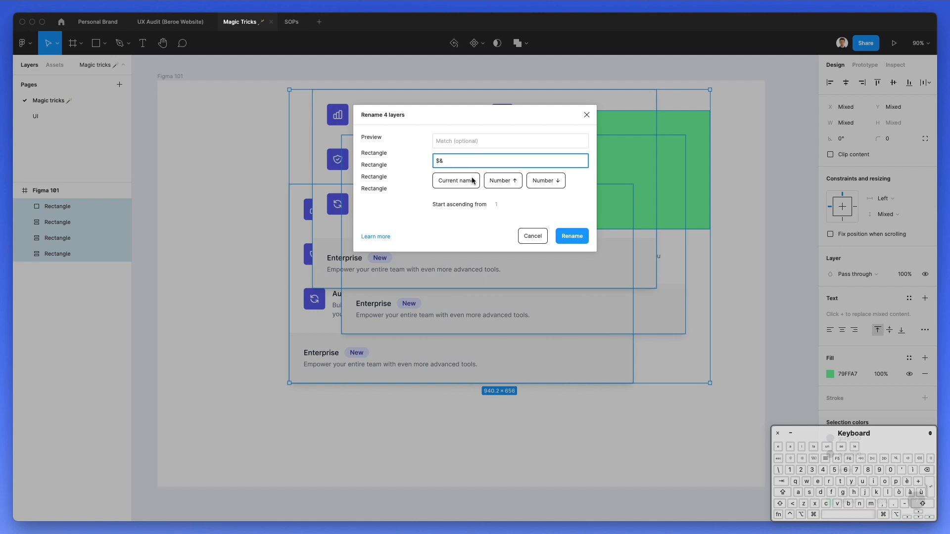
{"action": "left_click", "coordinate": [504, 182]}
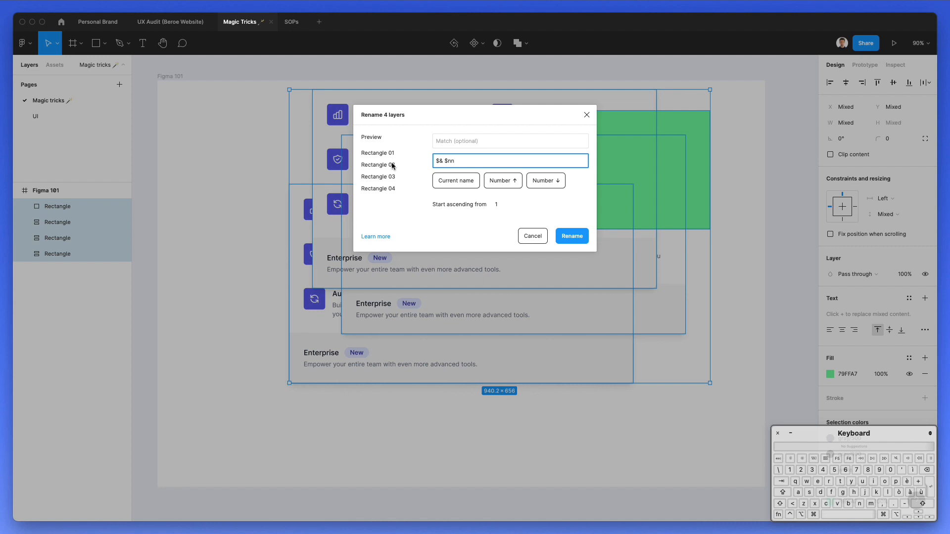
{"action": "left_click", "coordinate": [572, 238]}
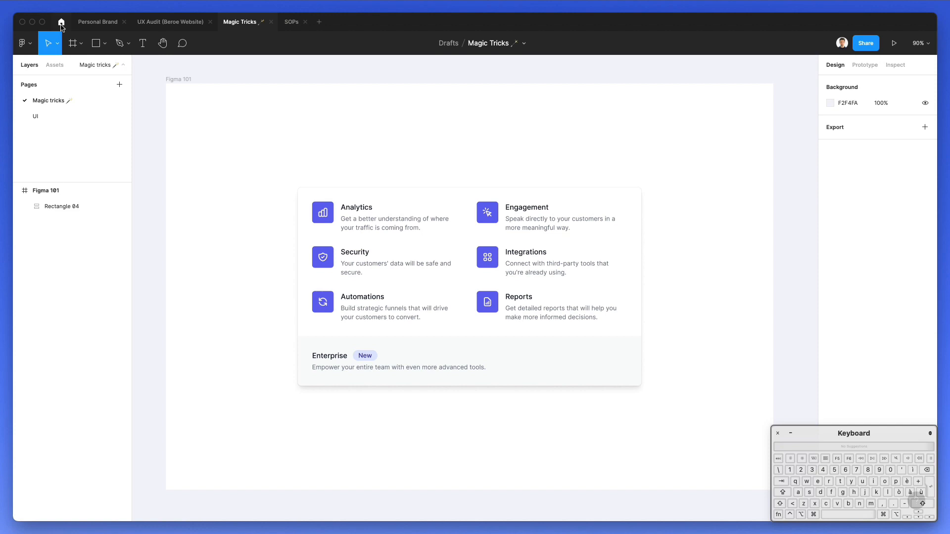
- Look through the Plugins and Design systems categories of the Community and examine the Stark plugin's page
{"action": "left_click", "coordinate": [61, 25]}
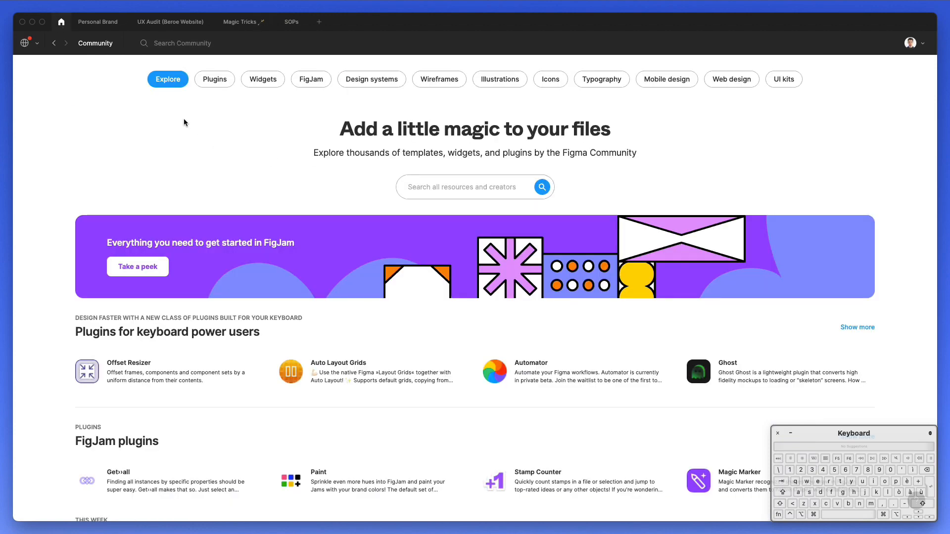
{"action": "left_click", "coordinate": [214, 83]}
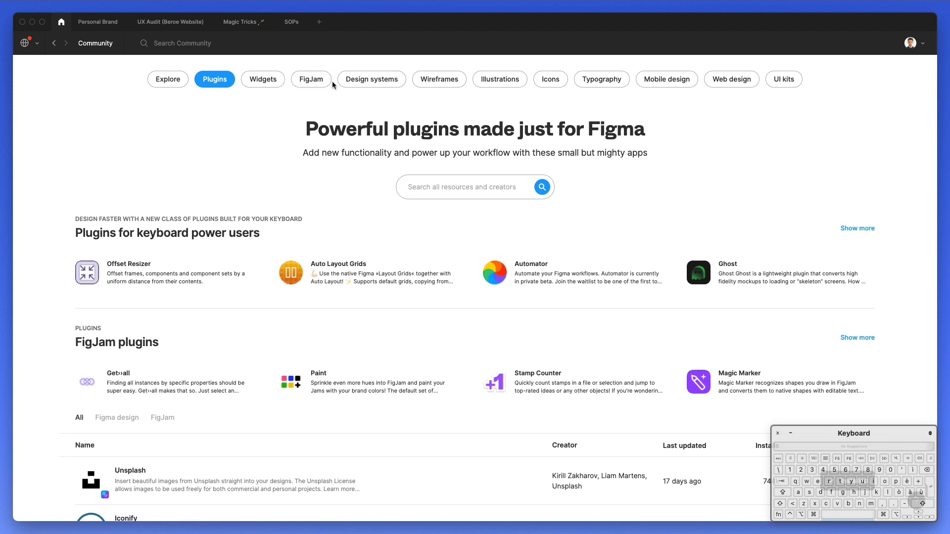
{"action": "left_click", "coordinate": [357, 84]}
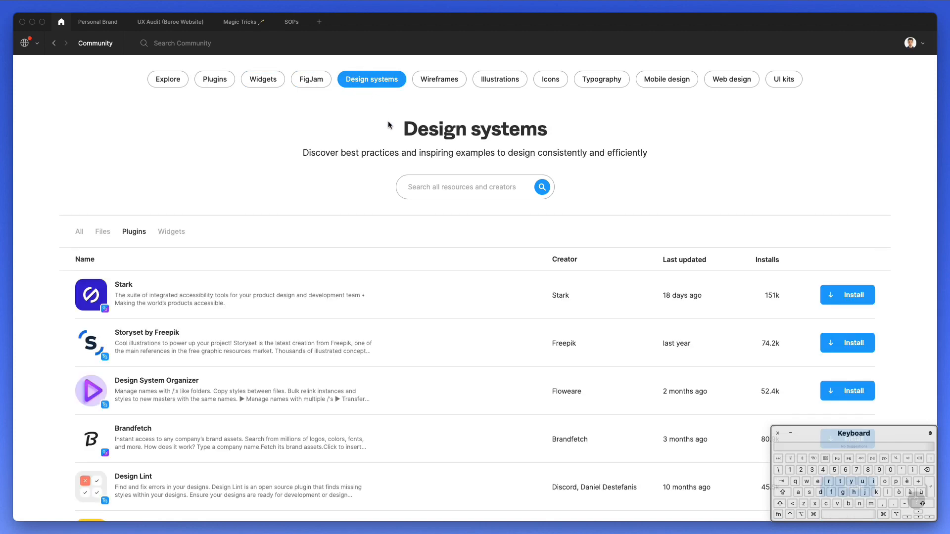
{"action": "left_click", "coordinate": [127, 284]}
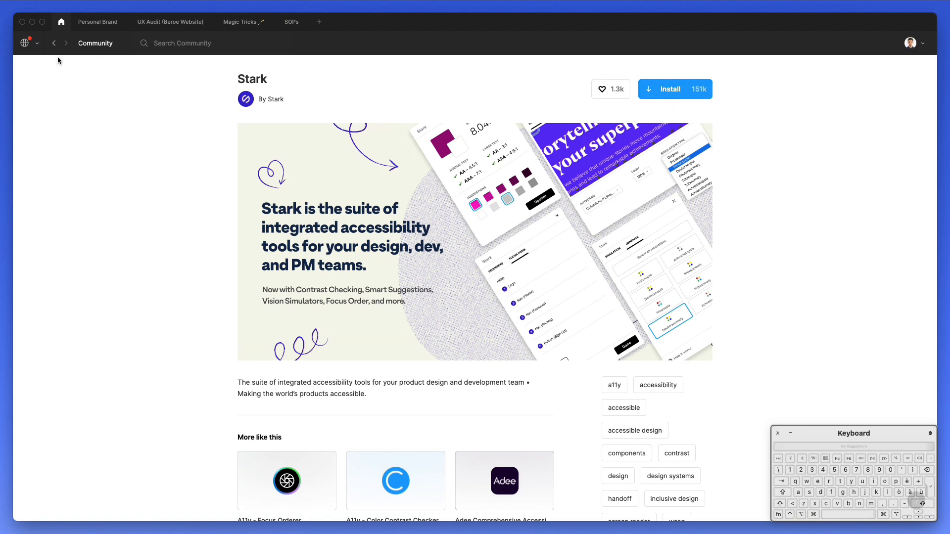
{"action": "left_click", "coordinate": [54, 43]}
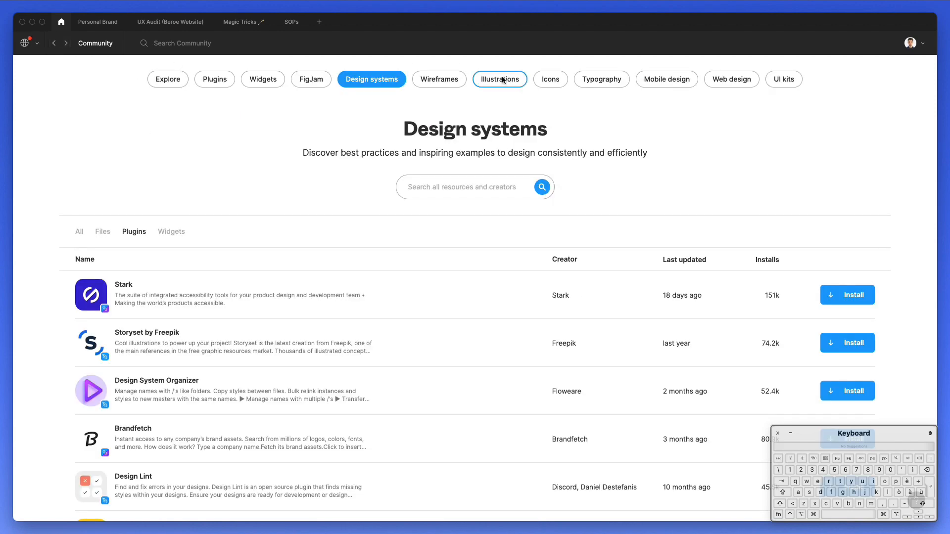
- Browse the Community's UI kits, Icons, Typography and Mobile design categories and examine the mobile design plugins
{"action": "left_click", "coordinate": [770, 83]}
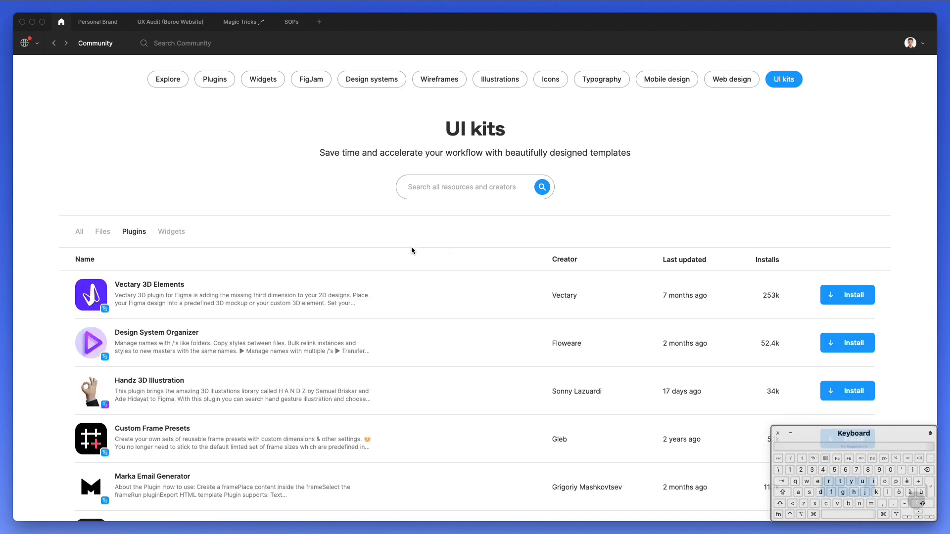
{"action": "left_click", "coordinate": [550, 80]}
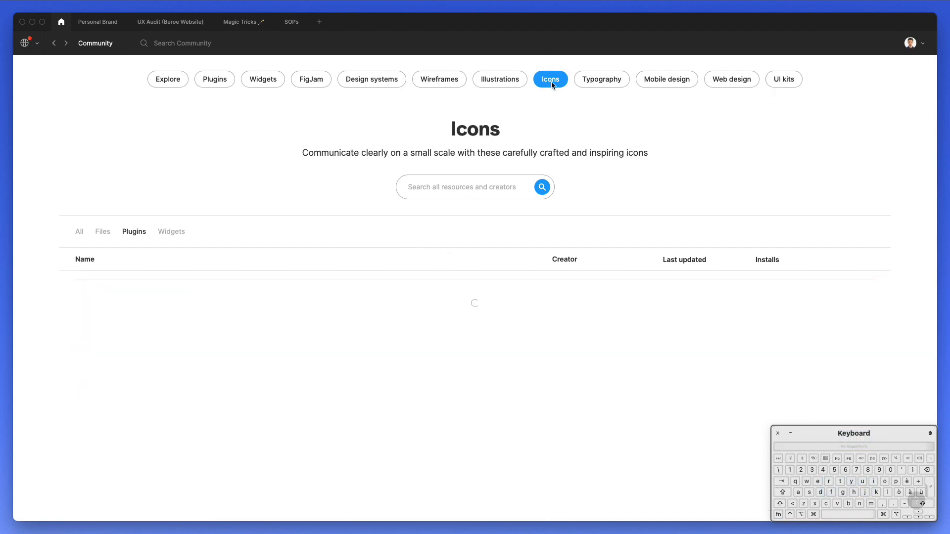
{"action": "left_click", "coordinate": [609, 83]}
{"action": "left_click", "coordinate": [674, 81]}
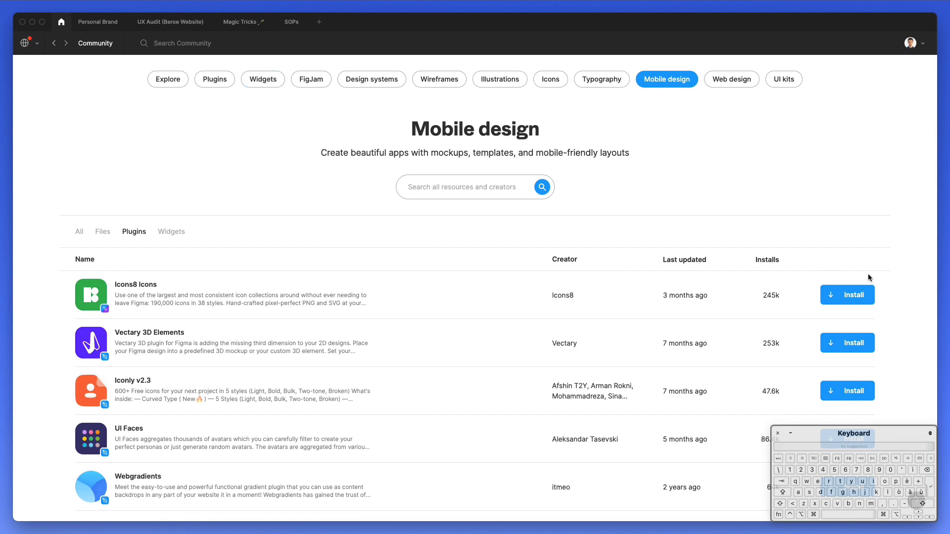
{"action": "scroll", "coordinate": [407, 255], "scroll_direction": "down", "scroll_amount": 1}
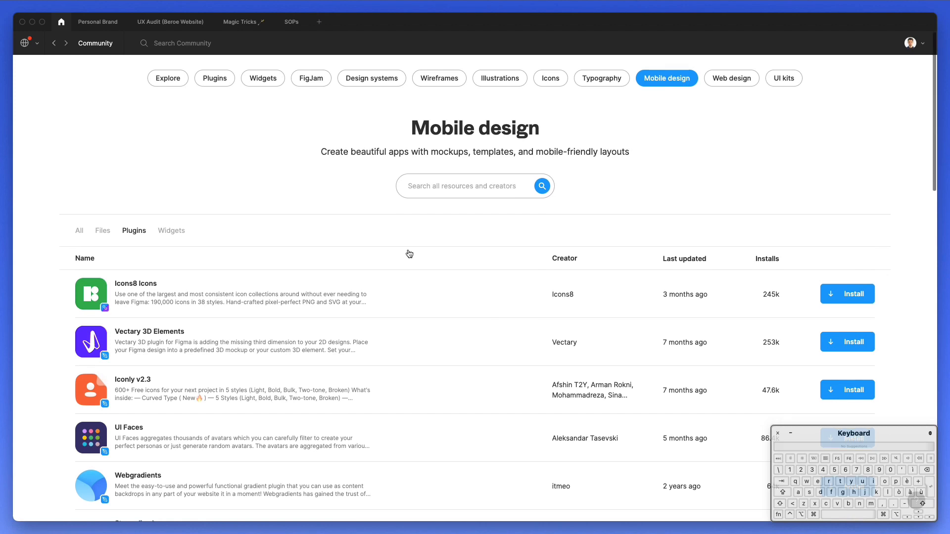
{"action": "scroll", "coordinate": [317, 160], "scroll_direction": "down", "scroll_amount": 5}
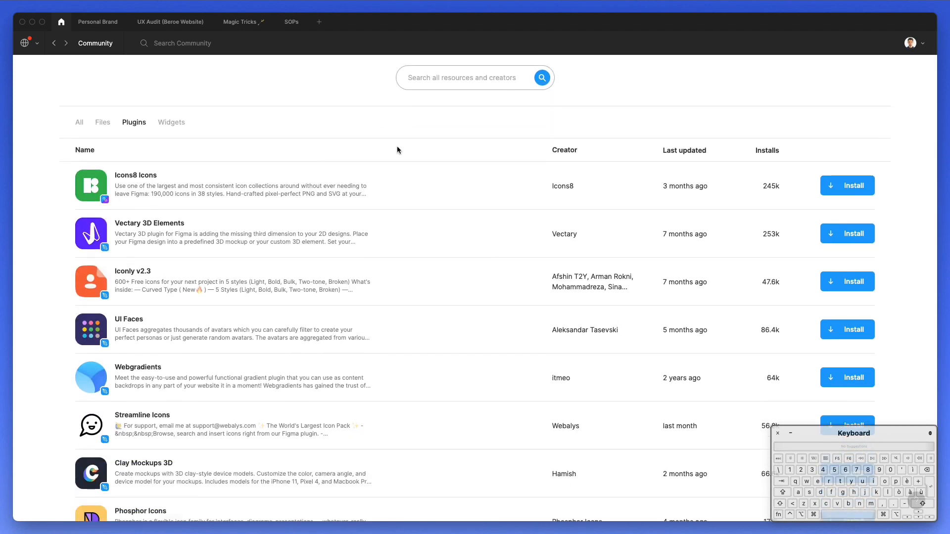
- Back in the Magic Tricks file, draw a white-filled rectangle about 590 × 159 on the empty canvas right of the Figma 101 frame
{"action": "left_click", "coordinate": [242, 23]}
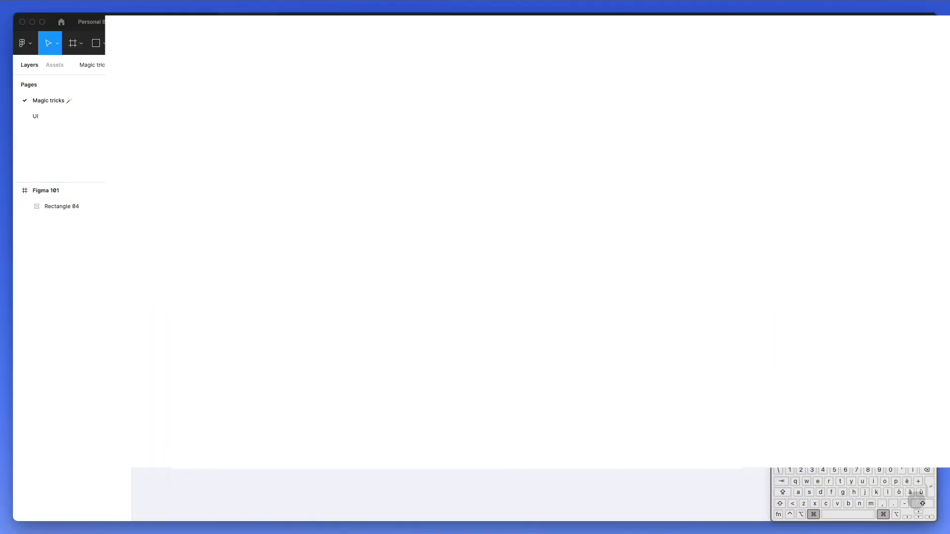
{"action": "scroll", "coordinate": [247, 172], "scroll_direction": "up", "scroll_amount": 1}
{"action": "scroll", "coordinate": [247, 172], "scroll_direction": "right", "scroll_amount": 5}
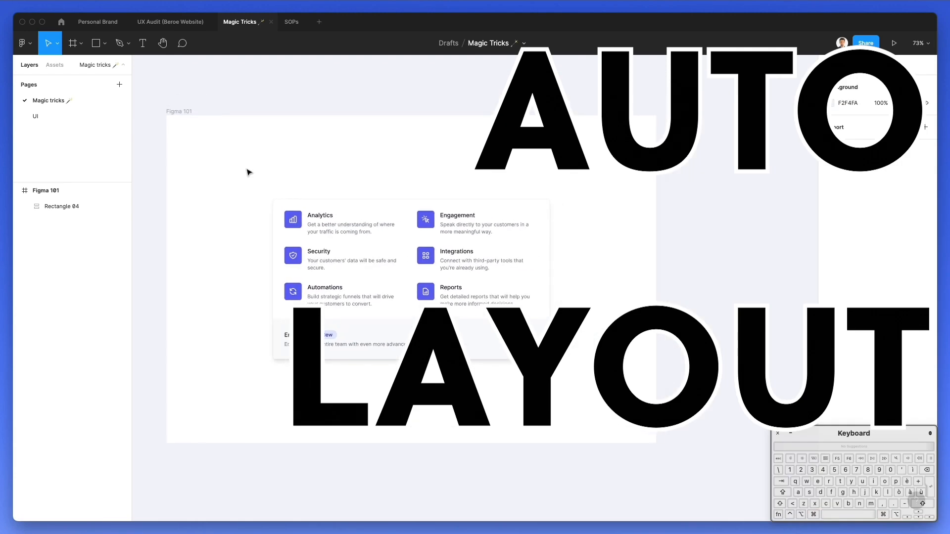
{"action": "scroll", "coordinate": [247, 172], "scroll_direction": "right", "scroll_amount": 4}
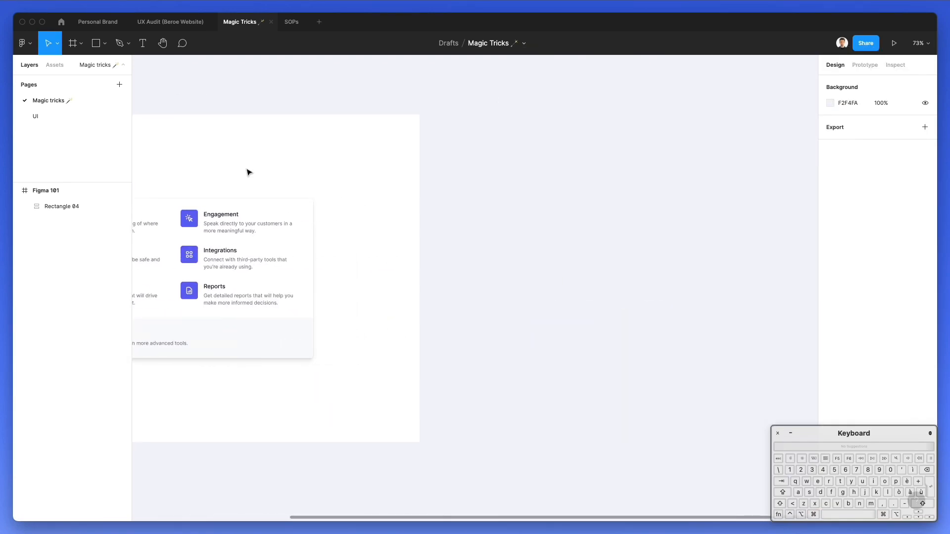
{"action": "key", "text": "r"}
{"action": "mouse_move", "coordinate": [351, 203]}
{"action": "left_mouse_down"}
{"action": "mouse_move", "coordinate": [552, 270]}
{"action": "mouse_move", "coordinate": [563, 260]}
{"action": "left_mouse_up"}
{"action": "left_click", "coordinate": [831, 218]}
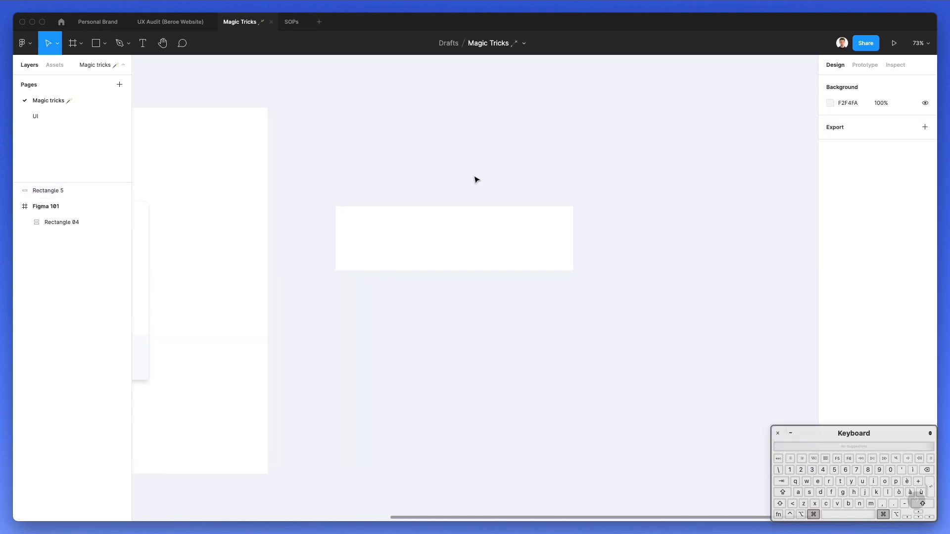
- Add a drop shadow effect to the new white rectangle and deselect it
{"action": "scroll", "coordinate": [477, 179], "scroll_direction": "up", "scroll_amount": 3}
{"action": "left_click", "coordinate": [500, 254]}
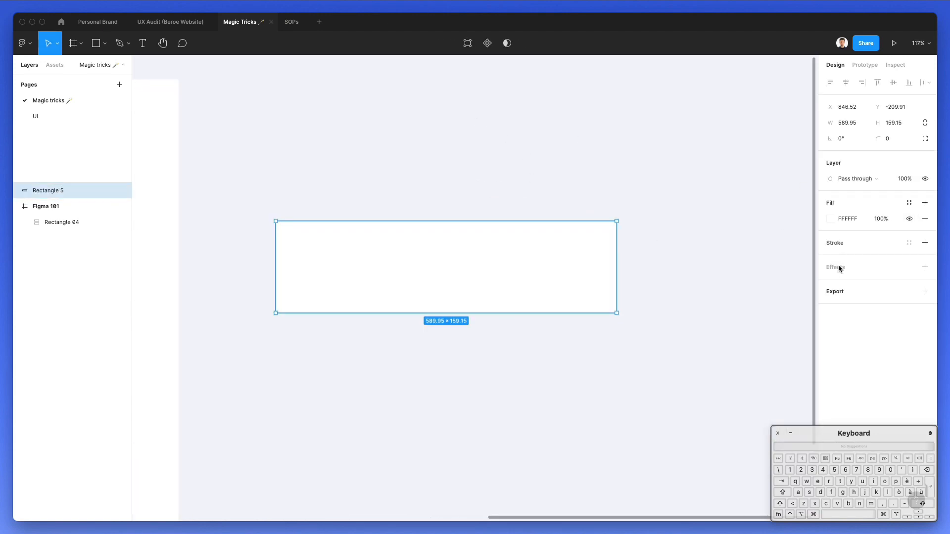
{"action": "left_click", "coordinate": [840, 270]}
{"action": "left_click", "coordinate": [552, 170]}
{"action": "left_click", "coordinate": [330, 231]}
- Place a text layer reading Input inside the white rectangle
{"action": "key", "text": "t"}
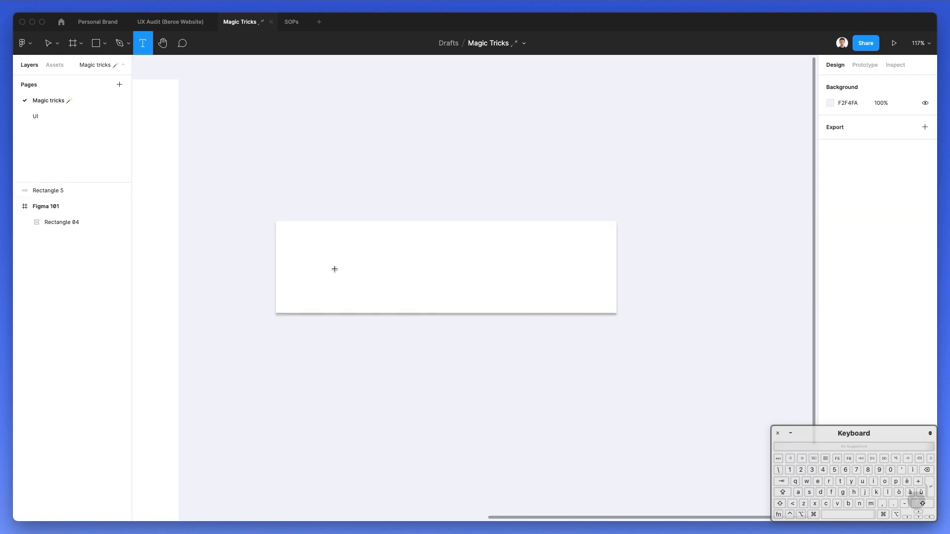
{"action": "left_click", "coordinate": [319, 269]}
{"action": "type", "text": "Input"}
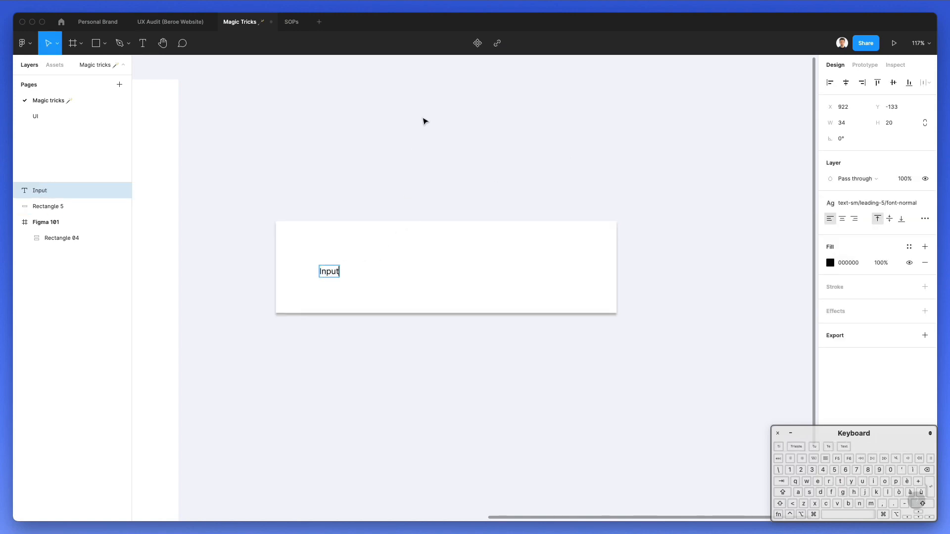
{"action": "key", "text": "Escape"}
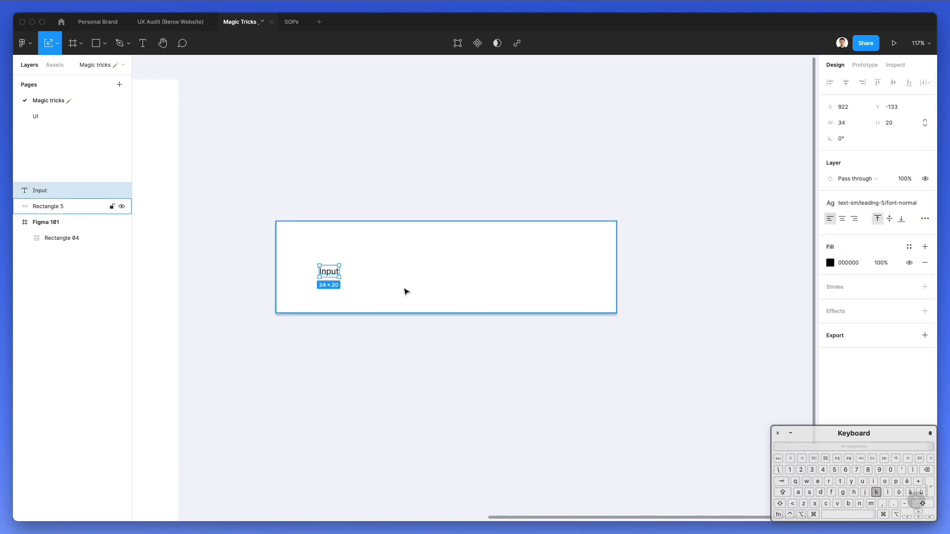
- Scale the Input text up to a font size of about 59 and position it in the left part of the white rectangle
{"action": "key", "text": "k"}
{"action": "left_click_drag", "start_coordinate": [339, 271], "coordinate": [402, 271]}
{"action": "mouse_move", "coordinate": [368, 275]}
{"action": "left_mouse_down"}
{"action": "mouse_move", "coordinate": [344, 270]}
{"action": "mouse_move", "coordinate": [354, 271]}
{"action": "left_mouse_up"}
- Select the Input text together with the white rectangle and wrap them in an auto layout frame
{"action": "left_click_drag", "start_coordinate": [249, 167], "coordinate": [533, 380]}
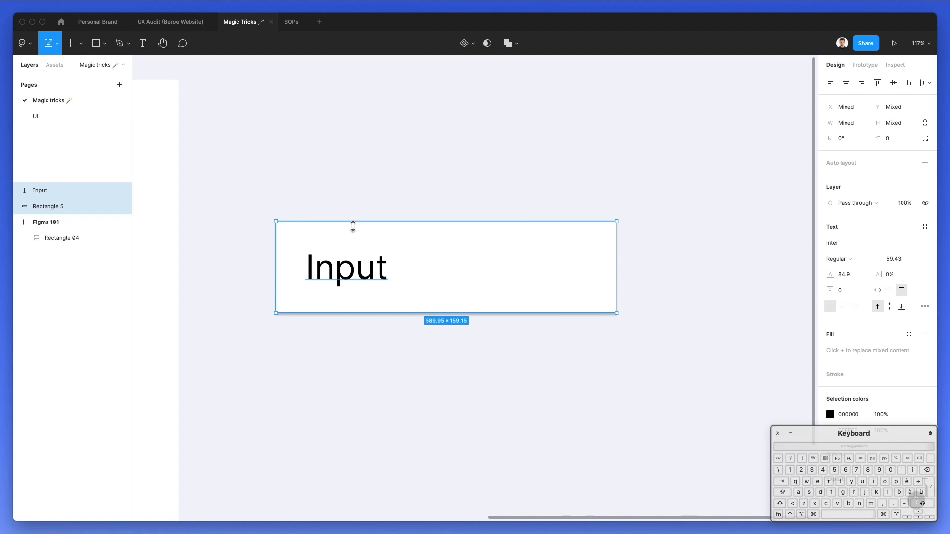
{"action": "key", "text": "shift"}
{"action": "key", "text": "shift+a"}
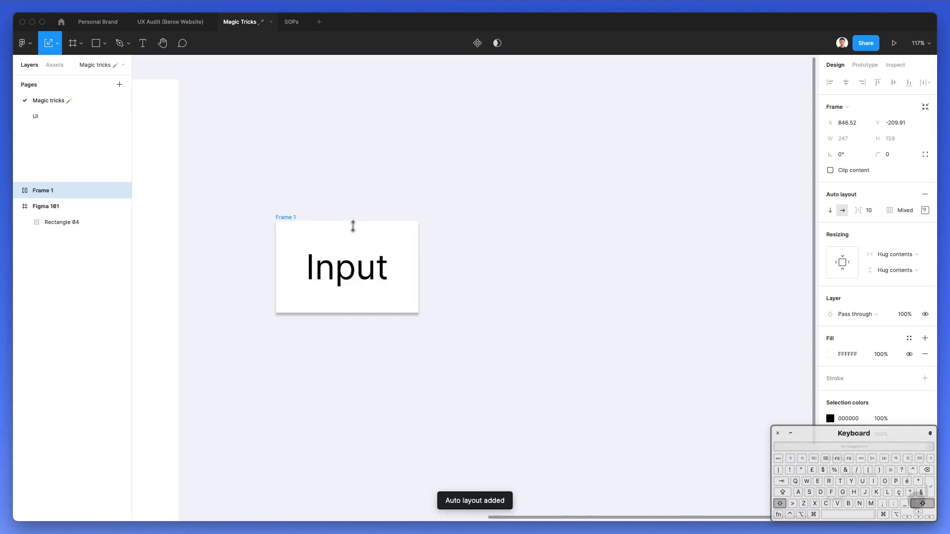
- Replace the text inside the auto layout frame with fhkdhdfshdfshdf to test how the frame resizes
{"action": "double_click", "coordinate": [329, 264]}
{"action": "type", "text": "fhkdhdfshdfshdf"}
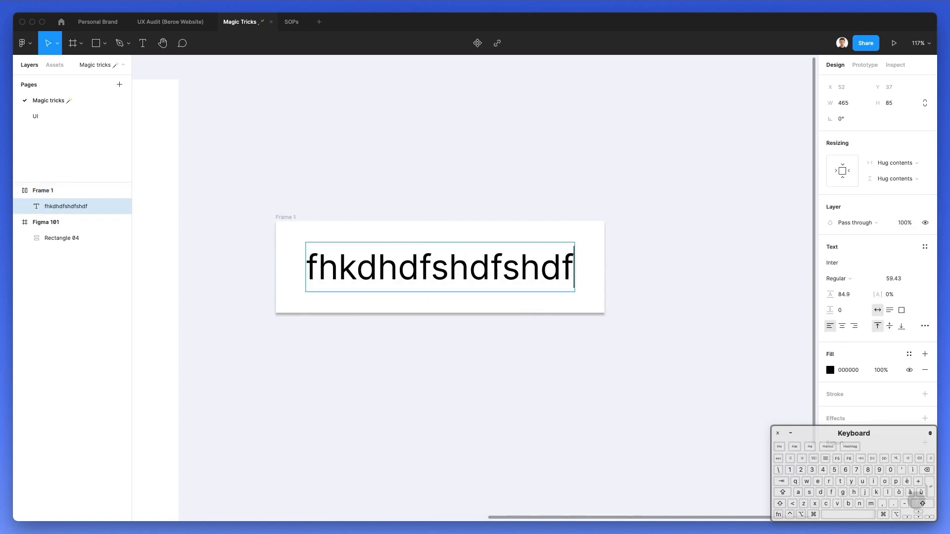
{"action": "key", "text": "Escape"}
{"action": "left_click", "coordinate": [426, 184]}
{"action": "left_click", "coordinate": [497, 273]}
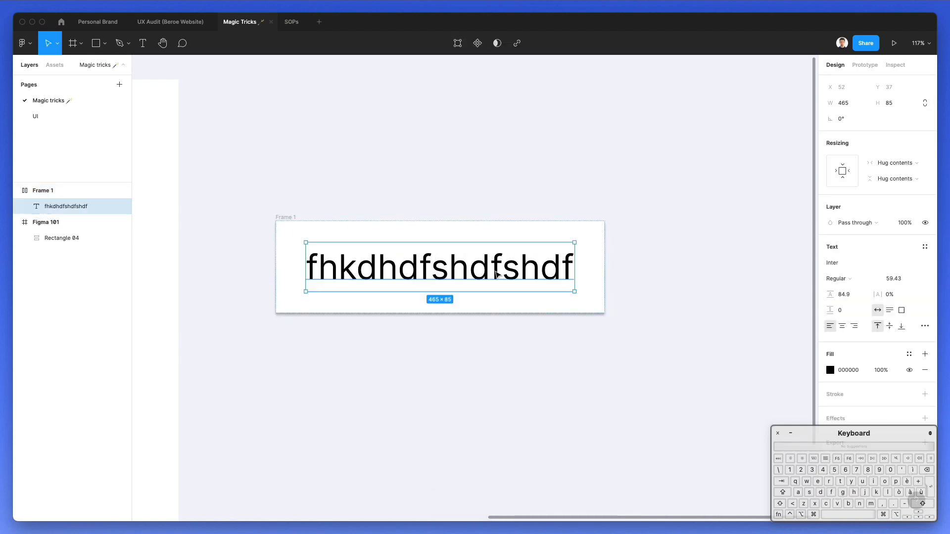
- Set the auto layout direction of Frame 1 to vertical
{"action": "left_click", "coordinate": [291, 214]}
{"action": "left_click", "coordinate": [278, 217]}
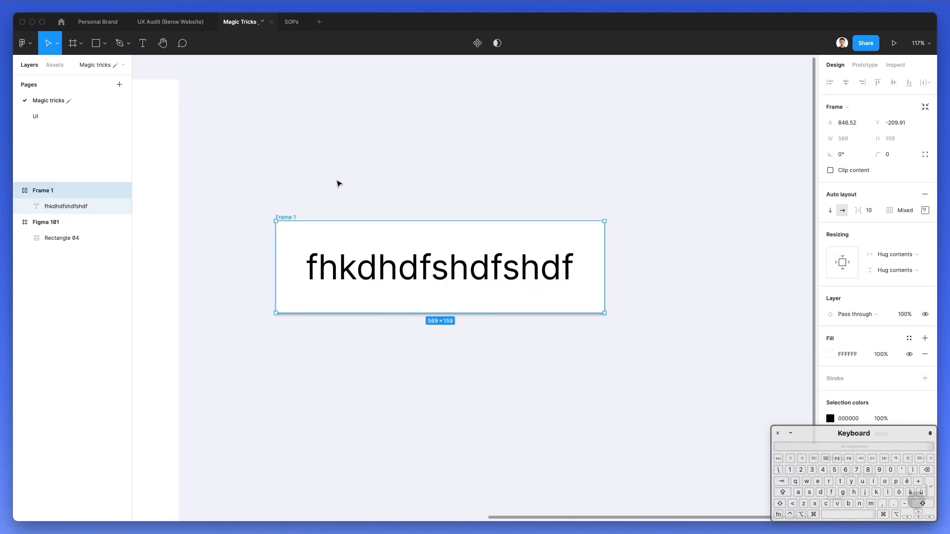
{"action": "left_click", "coordinate": [830, 211]}
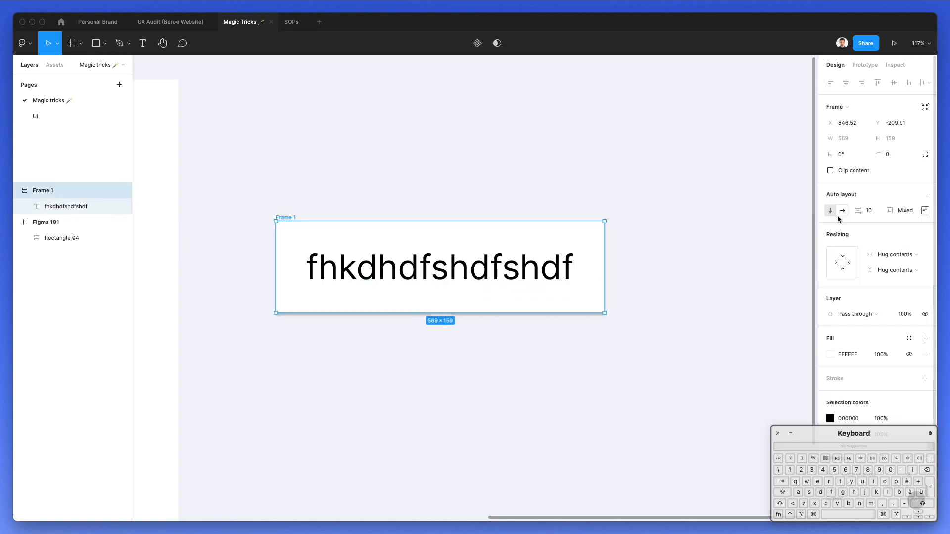
- Set the auto layout direction of Frame 1 to horizontal and check its alignment and padding settings
{"action": "left_click", "coordinate": [841, 211]}
{"action": "left_click", "coordinate": [925, 210]}
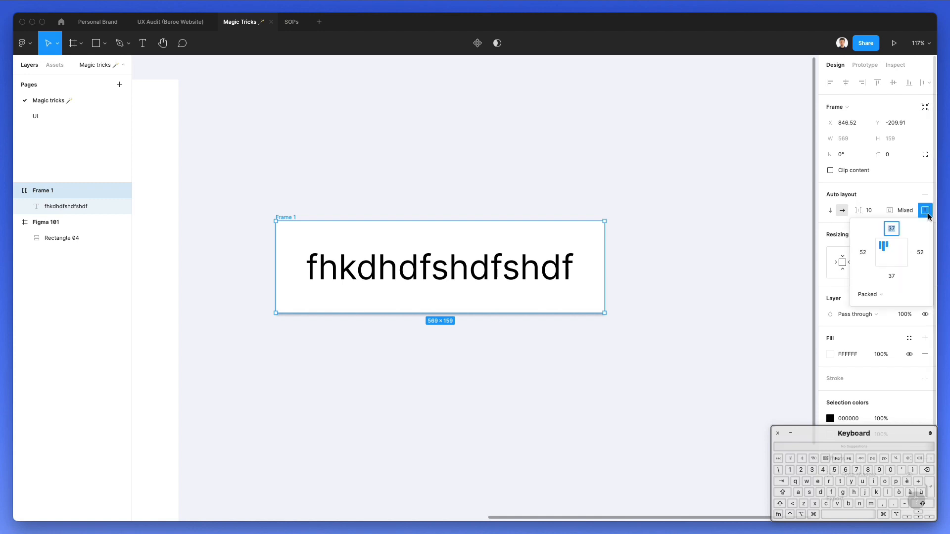
{"action": "left_click", "coordinate": [899, 216]}
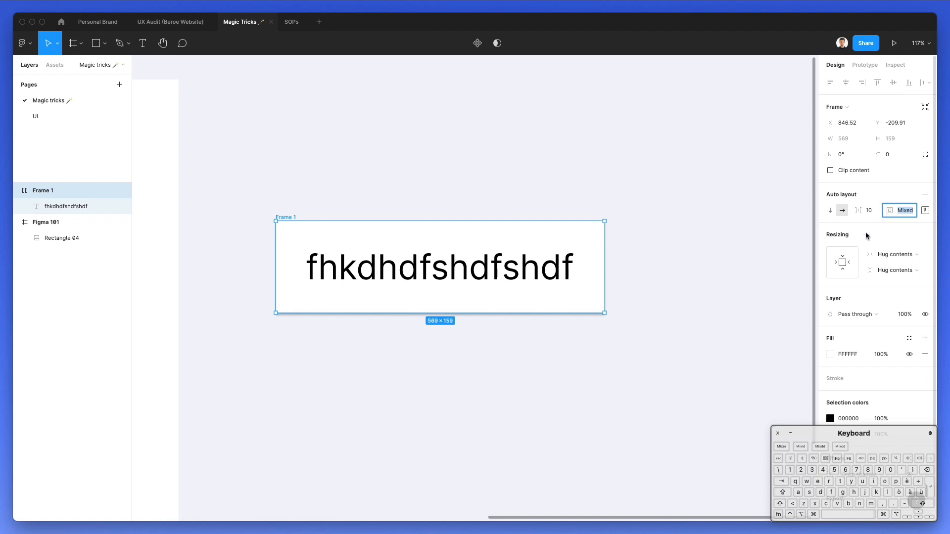
{"action": "left_click", "coordinate": [496, 319]}
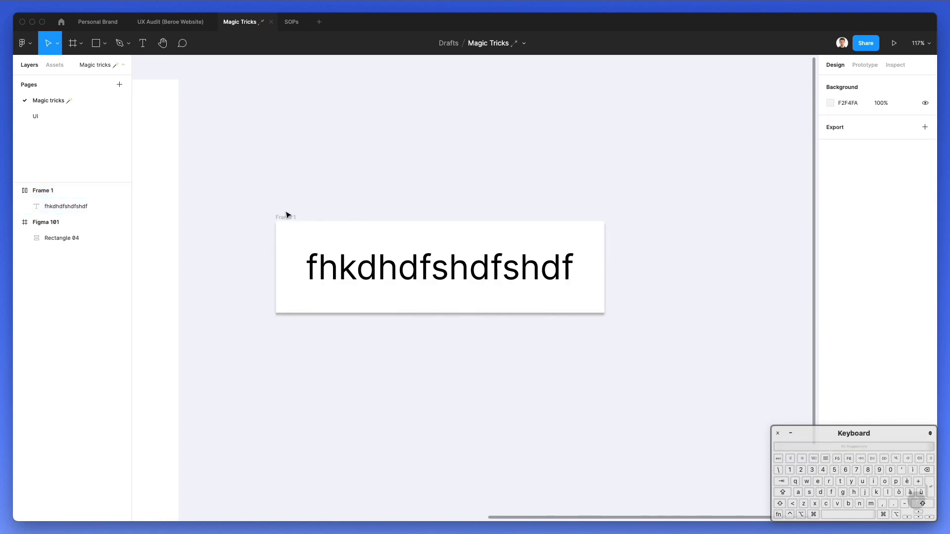
{"action": "scroll", "coordinate": [291, 214], "scroll_direction": "left", "scroll_amount": 5}
{"action": "scroll", "coordinate": [296, 211], "scroll_direction": "down", "scroll_amount": 4}
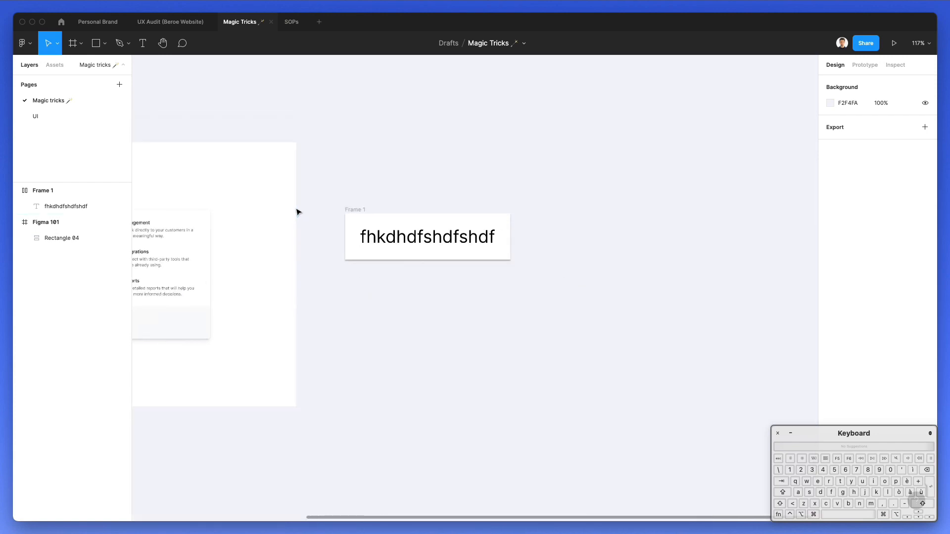
{"action": "scroll", "coordinate": [297, 213], "scroll_direction": "left", "scroll_amount": 6}
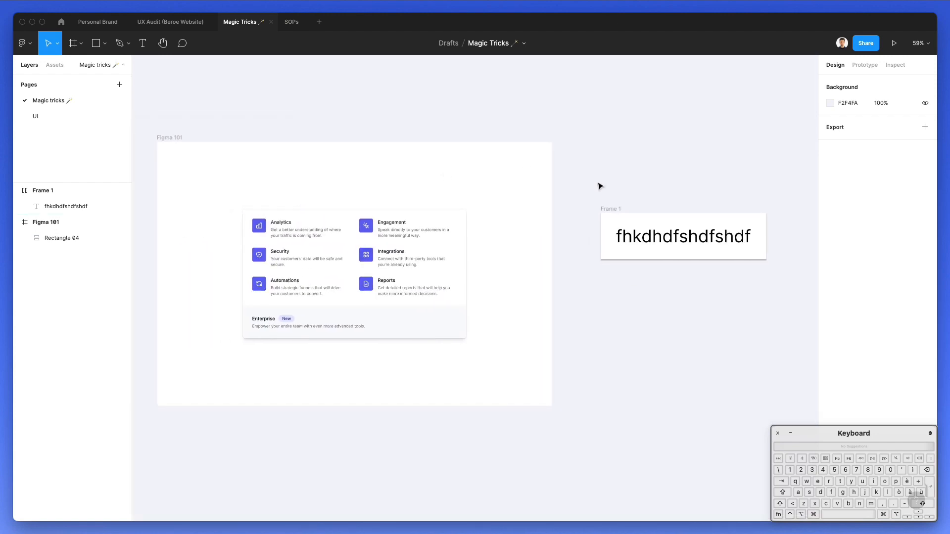
{"action": "scroll", "coordinate": [594, 187], "scroll_direction": "left", "scroll_amount": 2}
{"action": "left_click", "coordinate": [521, 171], "text": "super"}
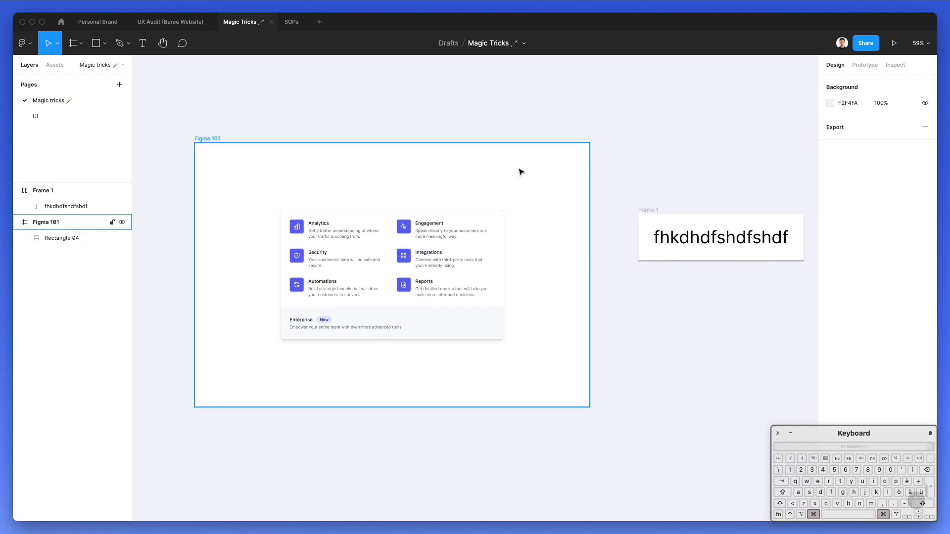
{"action": "scroll", "coordinate": [521, 171], "scroll_direction": "up", "scroll_amount": 1}
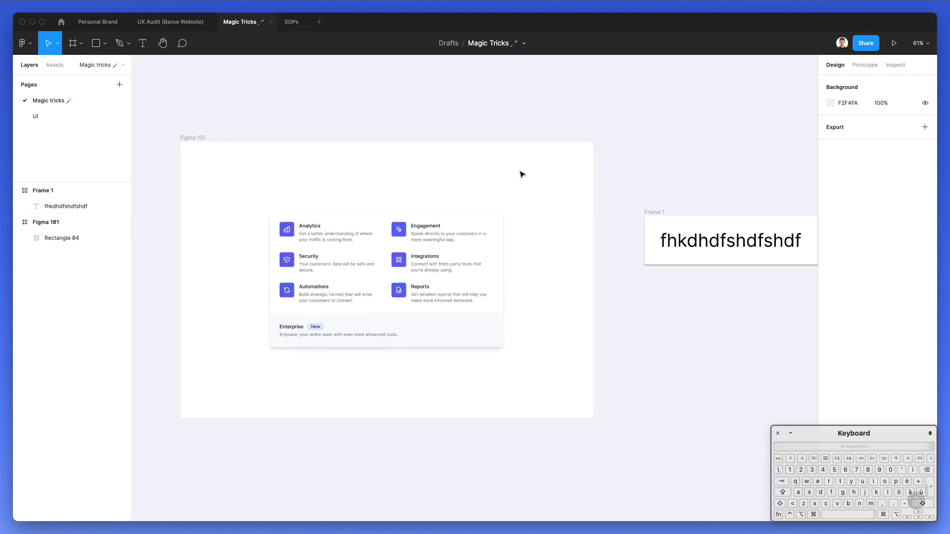